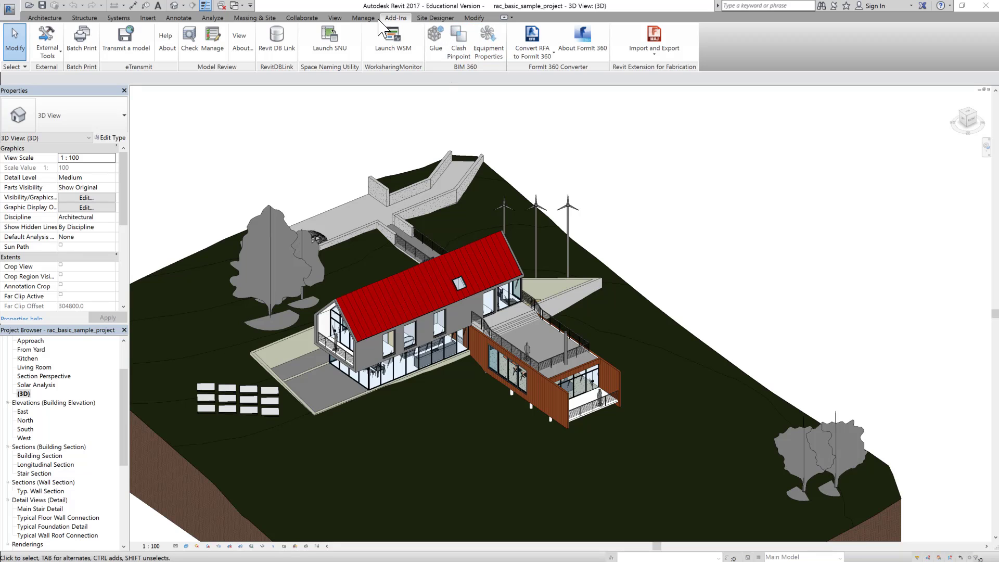
{"action": "left_click", "coordinate": [55, 52]}
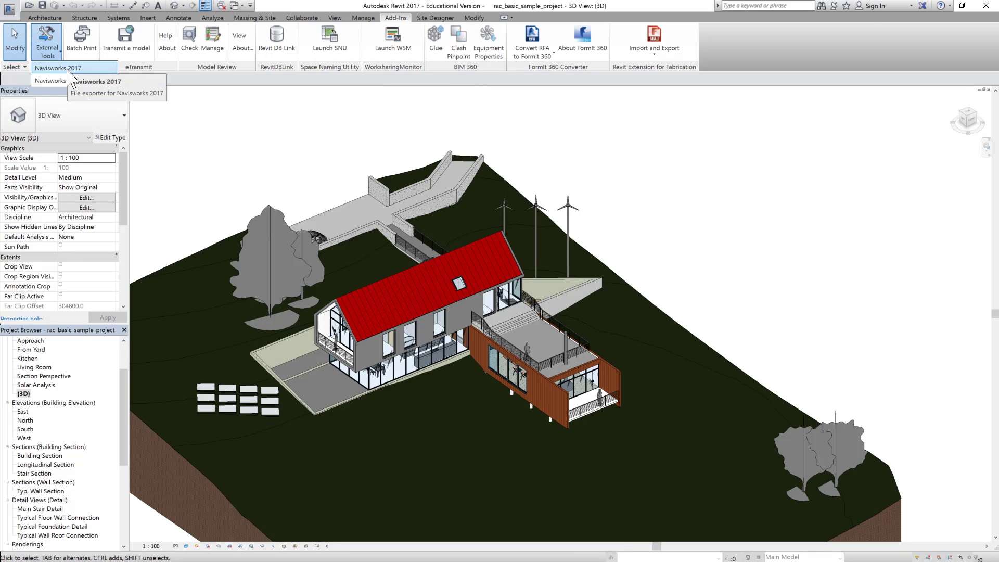
{"action": "left_click", "coordinate": [318, 187]}
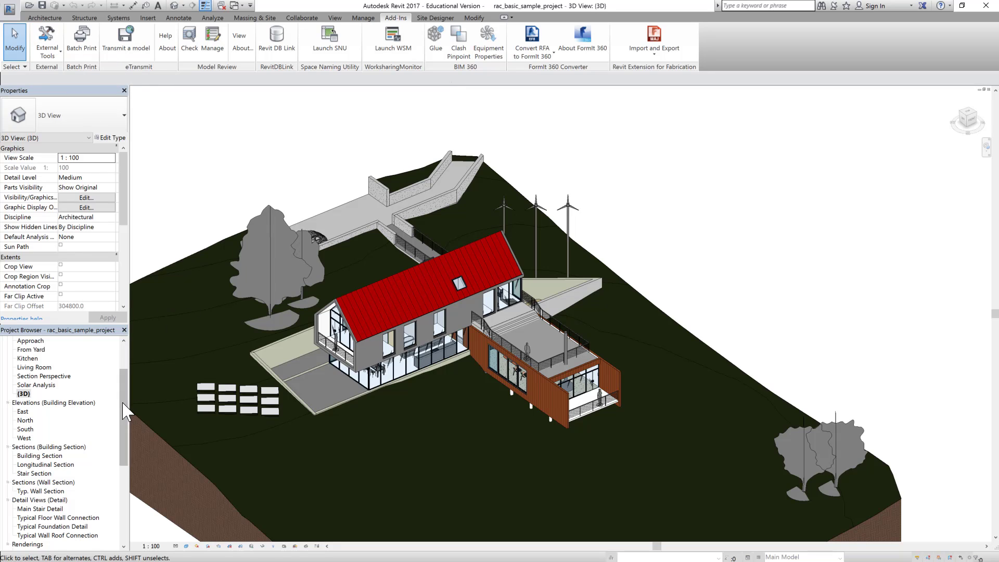
Look through the project's saved renderings Approach, From Yard, Kitchen, Living Room and Section Perspective, ending on Approach
{"action": "left_click_drag", "start_coordinate": [122, 395], "coordinate": [122, 470]}
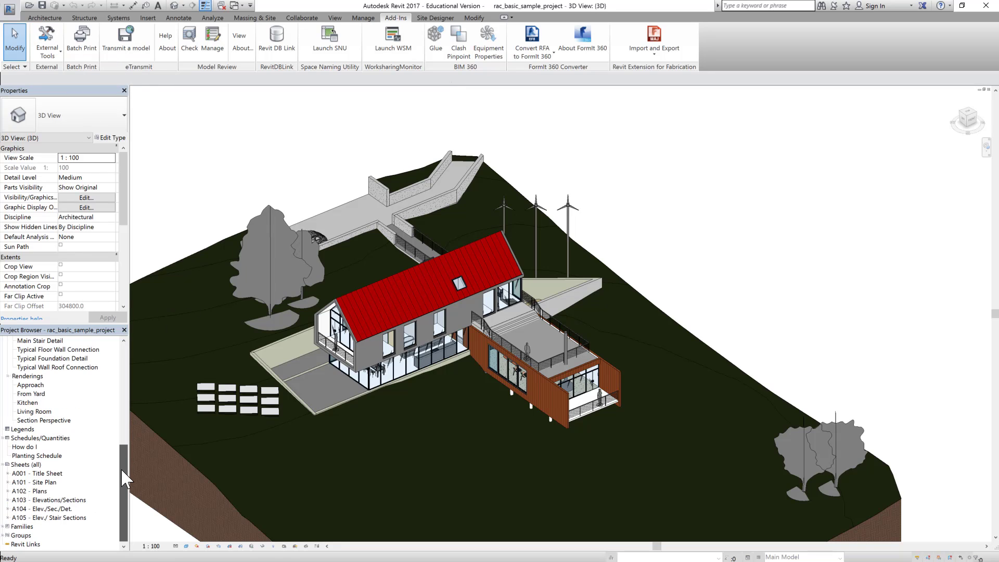
{"action": "left_click", "coordinate": [30, 385]}
{"action": "double_click", "coordinate": [30, 384]}
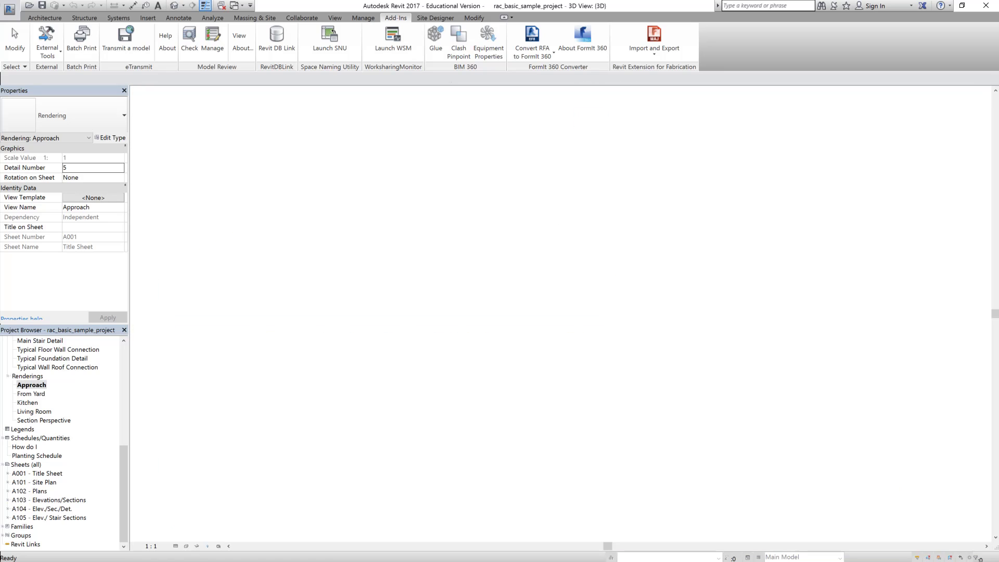
{"action": "double_click", "coordinate": [33, 393]}
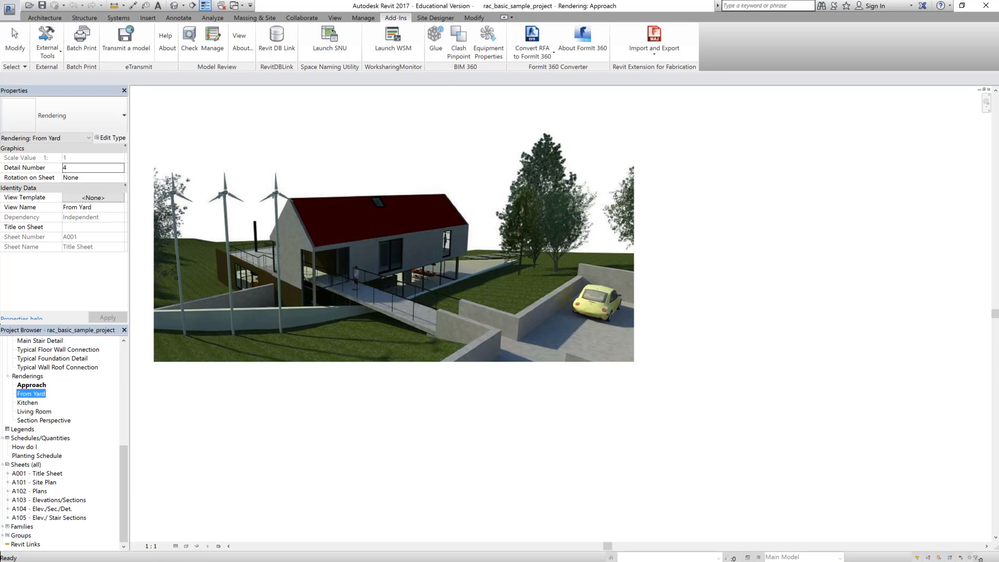
{"action": "double_click", "coordinate": [27, 403]}
{"action": "double_click", "coordinate": [35, 411]}
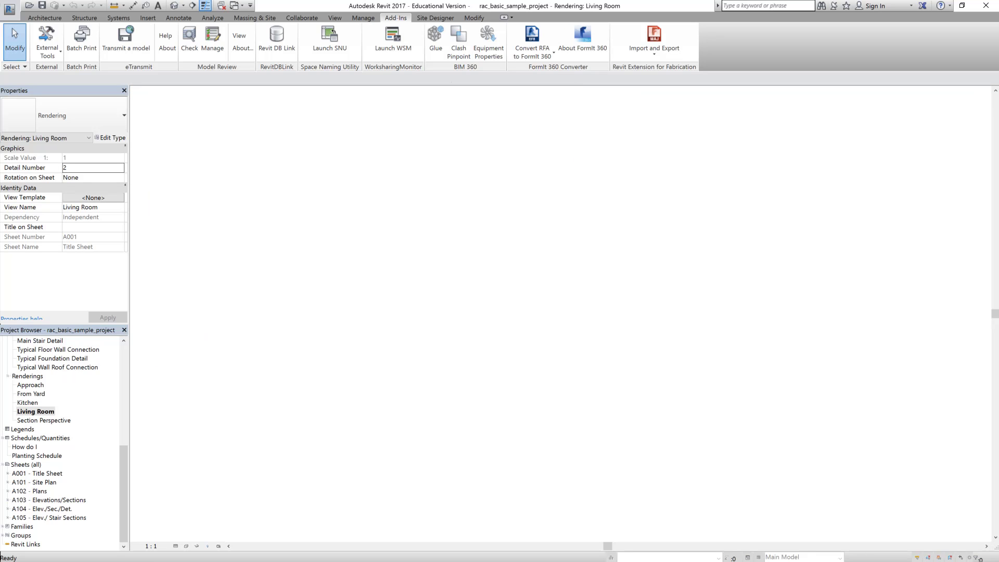
{"action": "double_click", "coordinate": [43, 422]}
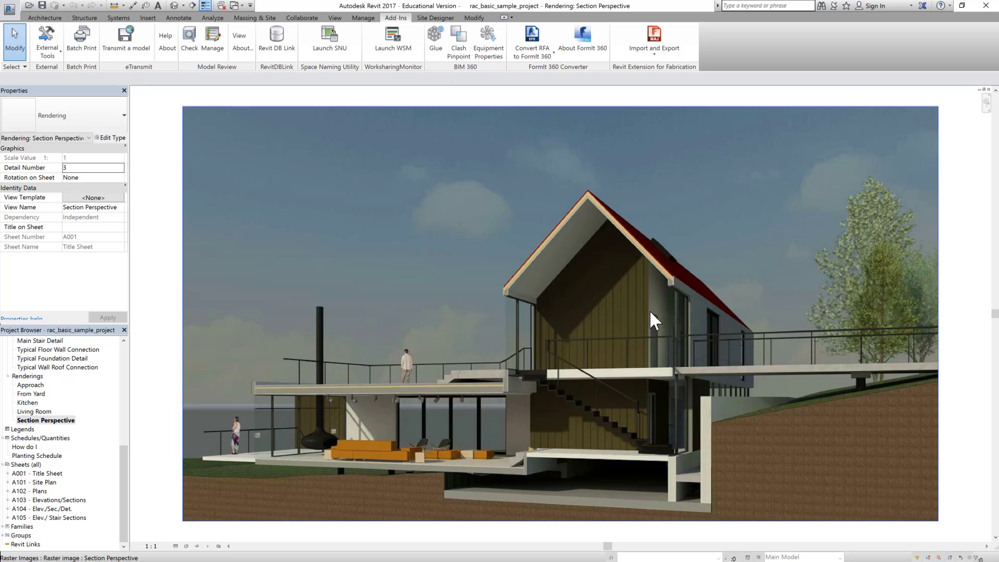
{"action": "double_click", "coordinate": [31, 385]}
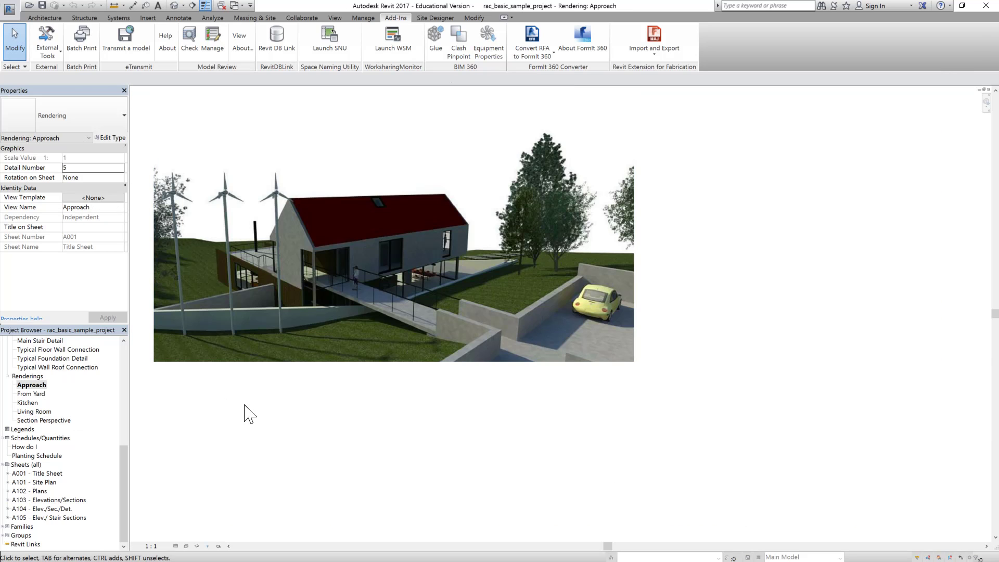
{"action": "left_click_drag", "start_coordinate": [125, 458], "coordinate": [121, 346]}
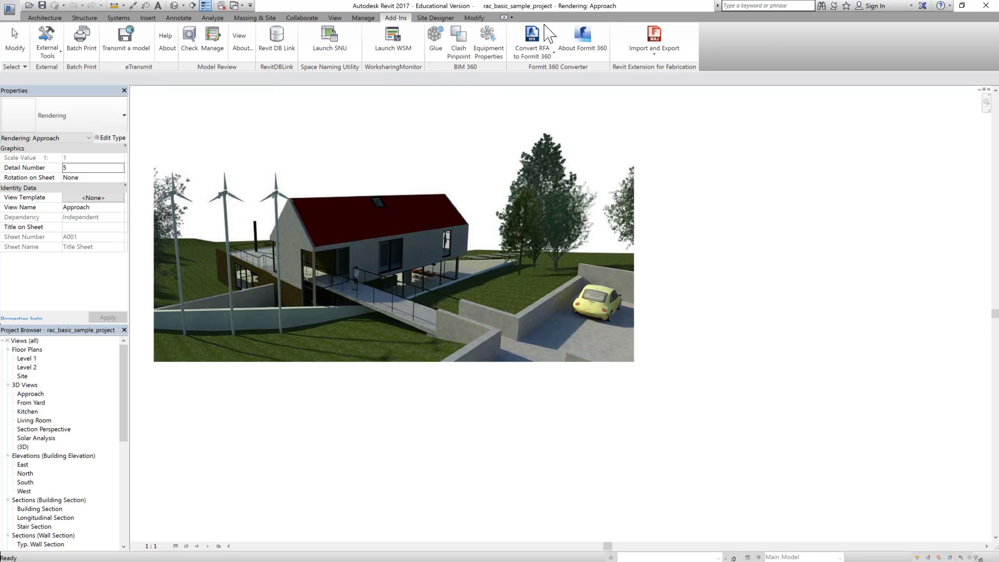
{"action": "left_click", "coordinate": [47, 44]}
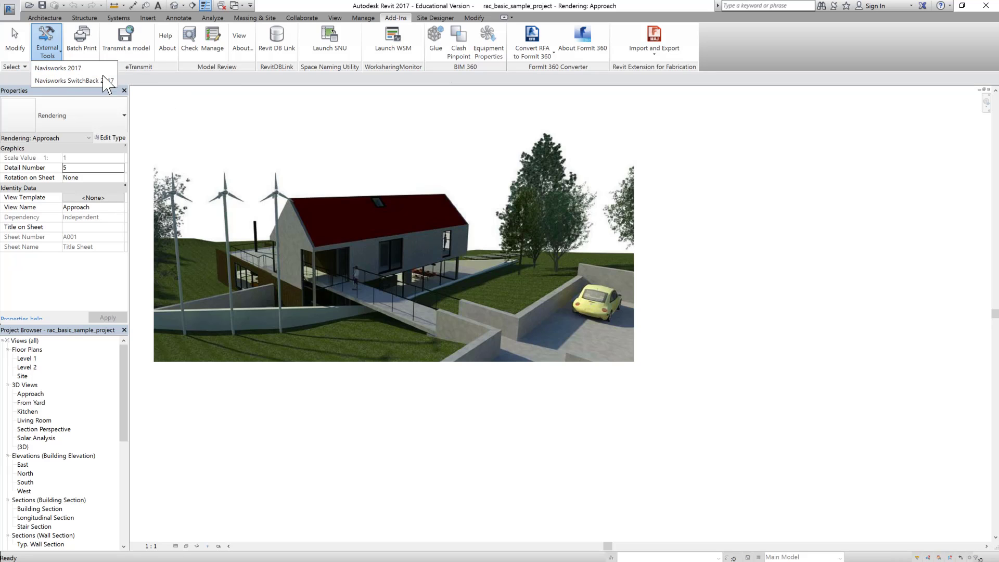
{"action": "left_click", "coordinate": [241, 120]}
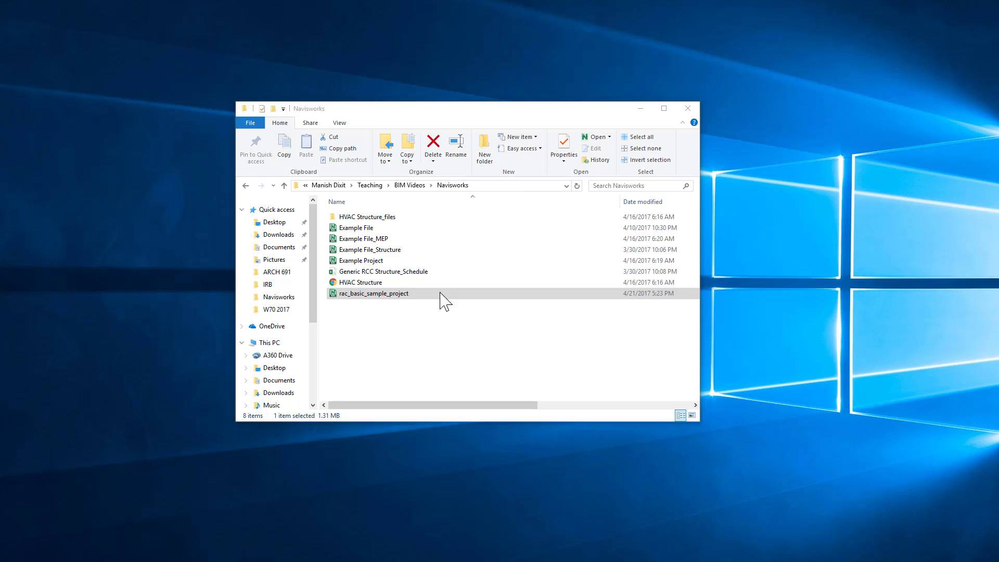
Switch to the Navisworks folder in File Explorer and open the rac_basic_sample_project file in Navisworks Manage
{"action": "left_click", "coordinate": [383, 293]}
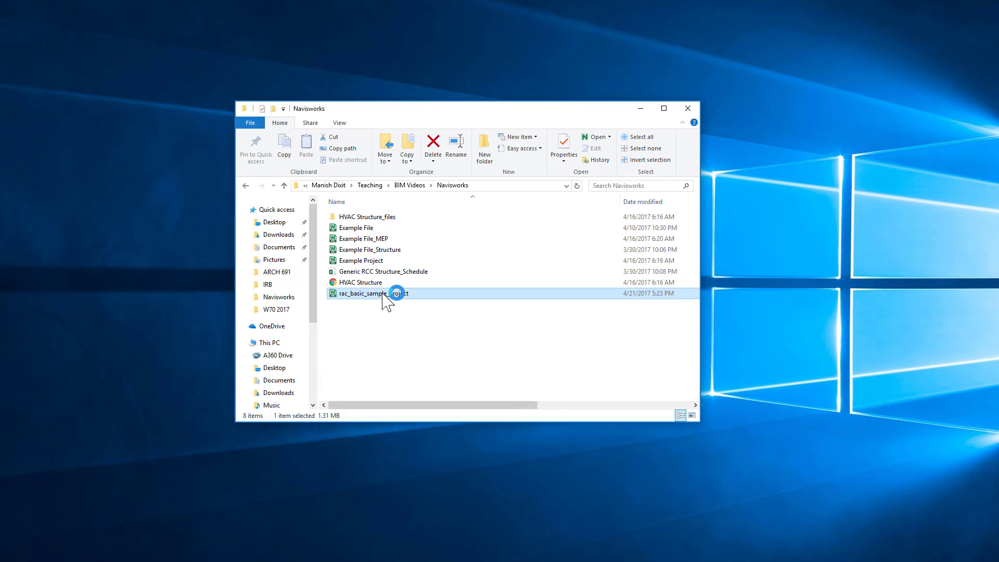
{"action": "double_click", "coordinate": [383, 294]}
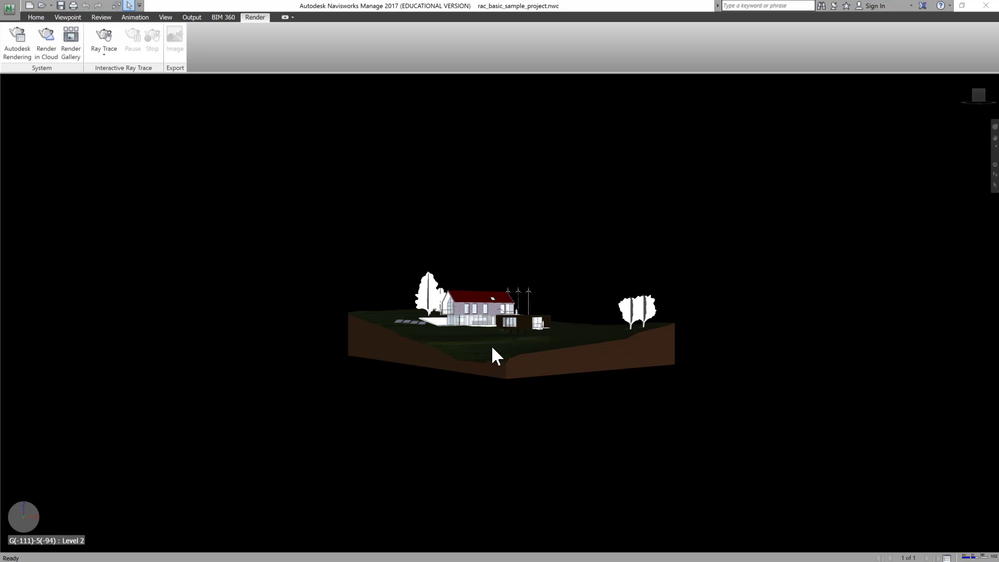
Orbit and zoom to a closer raised view of the house and save it as a new viewpoint
{"action": "left_click", "coordinate": [995, 127]}
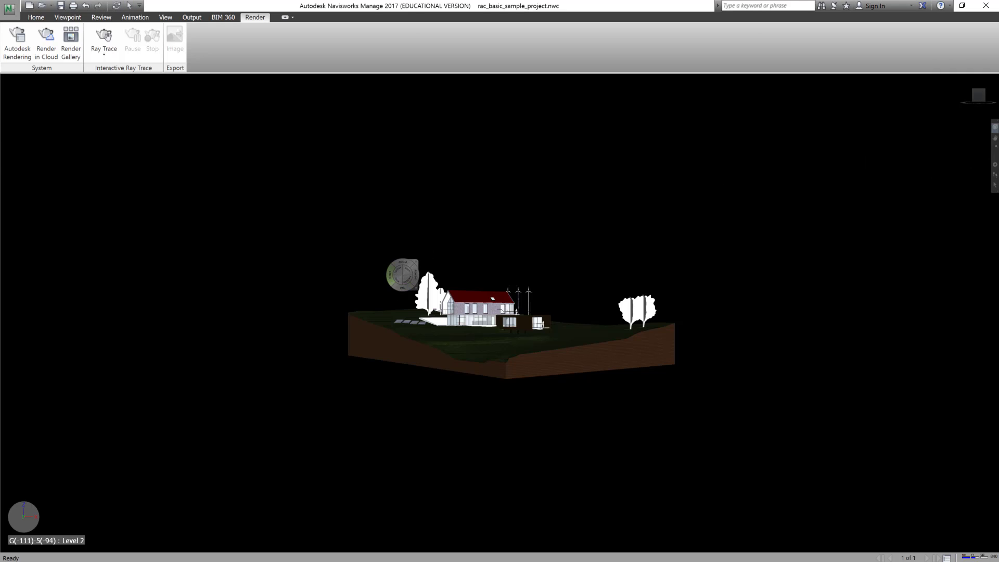
{"action": "left_click_drag", "start_coordinate": [393, 276], "coordinate": [428, 318]}
{"action": "scroll", "coordinate": [468, 300], "scroll_direction": "up", "scroll_amount": 5}
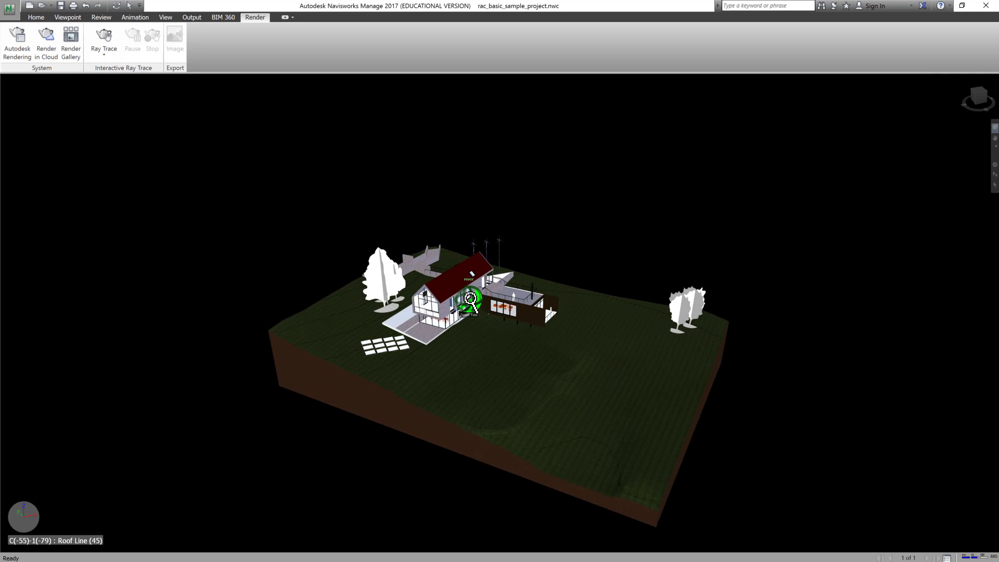
{"action": "scroll", "coordinate": [473, 299], "scroll_direction": "up", "scroll_amount": 3}
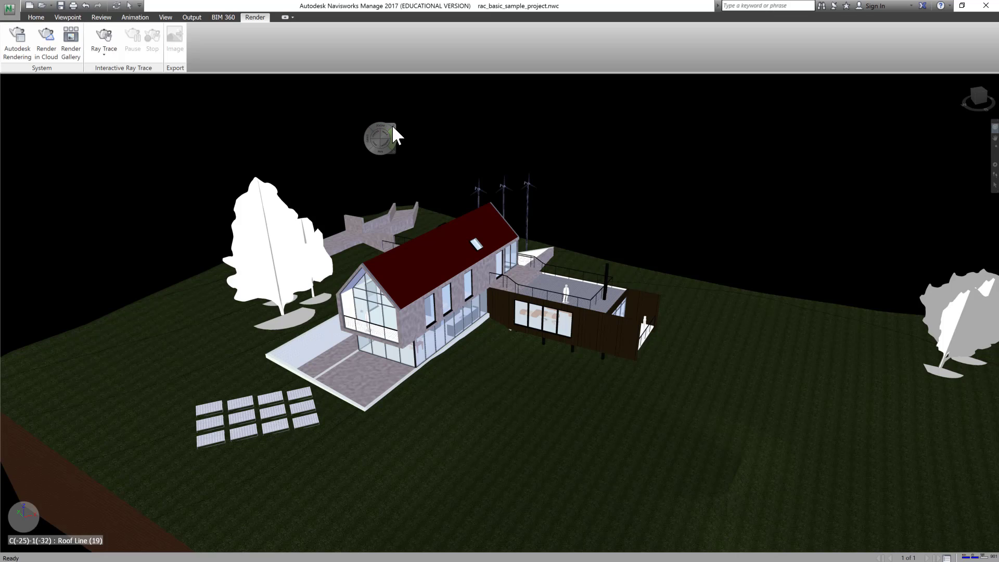
{"action": "left_click", "coordinate": [394, 125]}
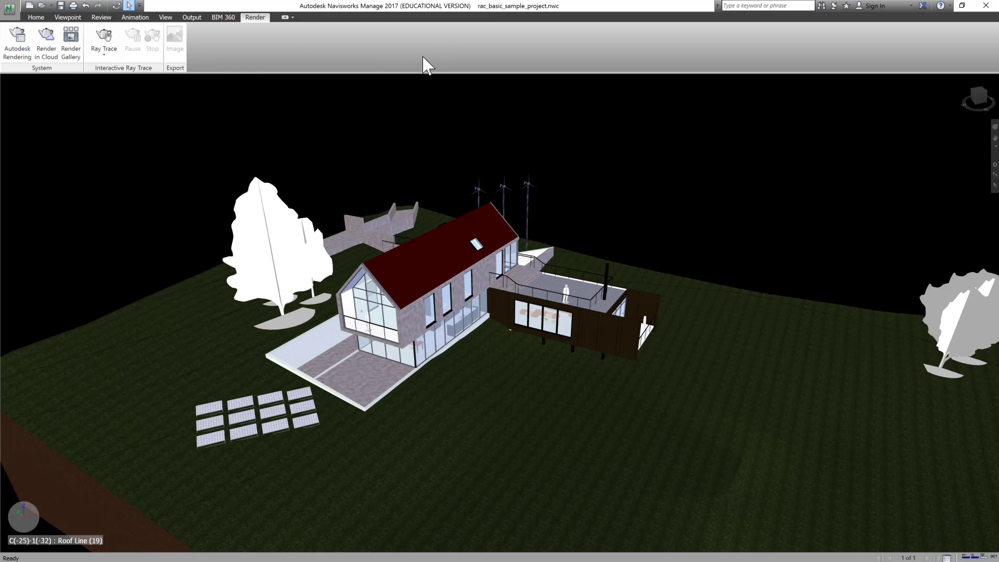
{"action": "left_click", "coordinate": [67, 17]}
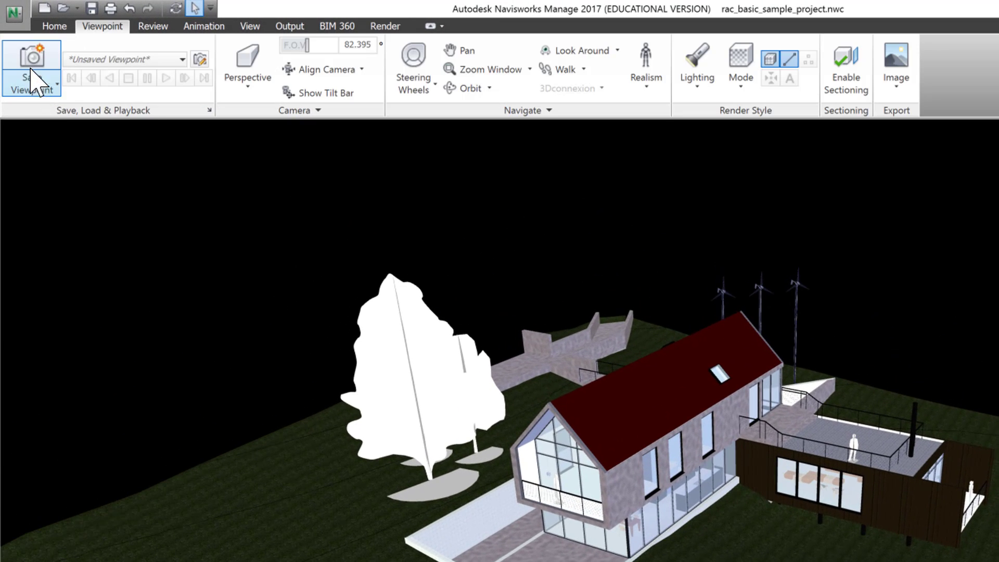
{"action": "left_click", "coordinate": [32, 72]}
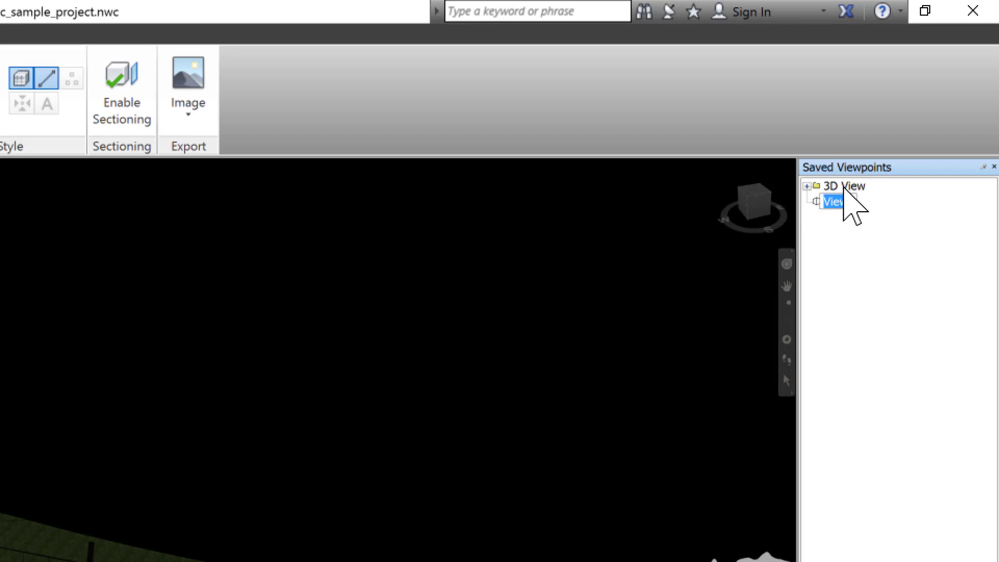
Expand the 3D View folder of saved viewpoints and examine its views from Kitchen through {3D}
{"action": "left_click", "coordinate": [807, 187]}
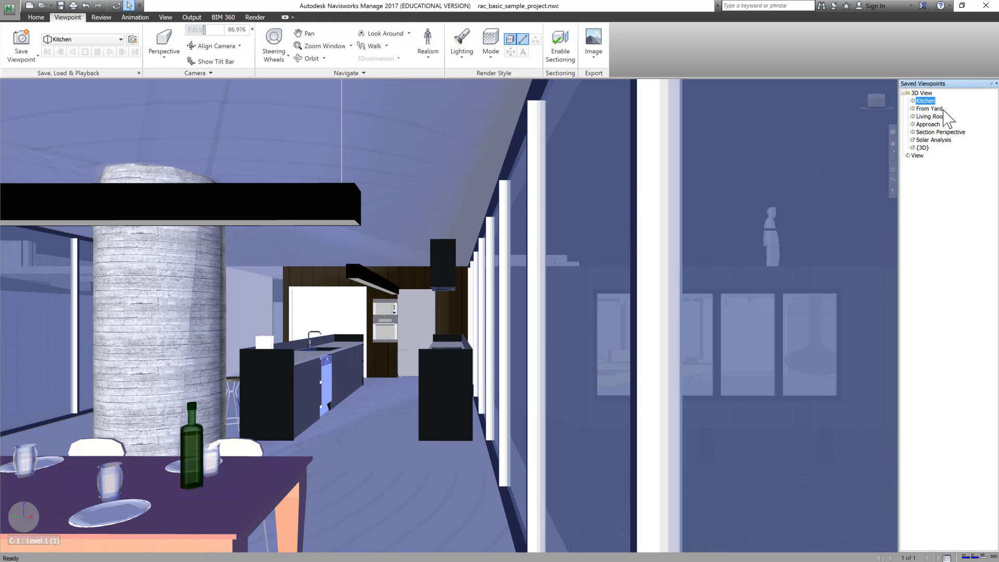
{"action": "left_click", "coordinate": [930, 108]}
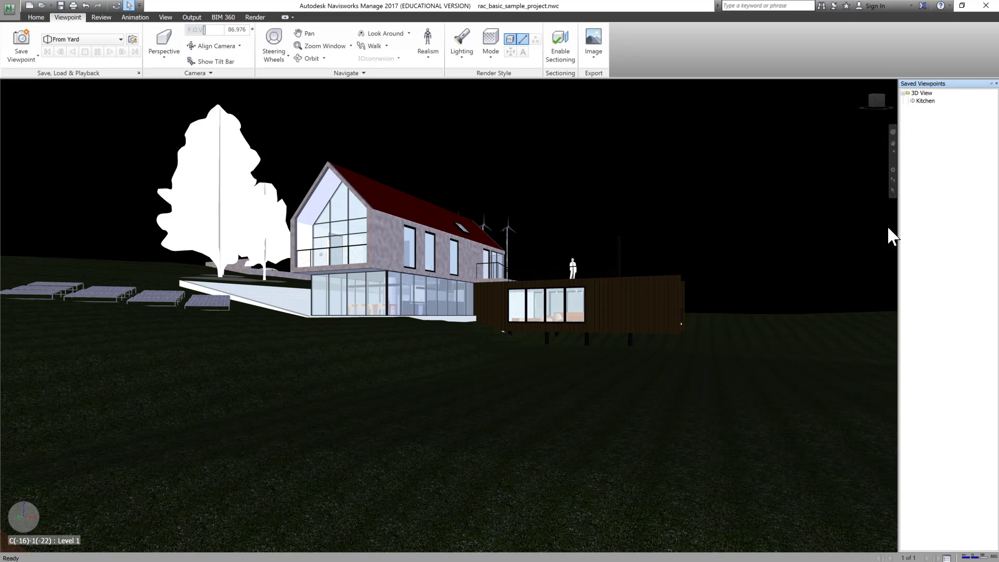
{"action": "key", "text": "Down"}
{"action": "left_click", "coordinate": [934, 125]}
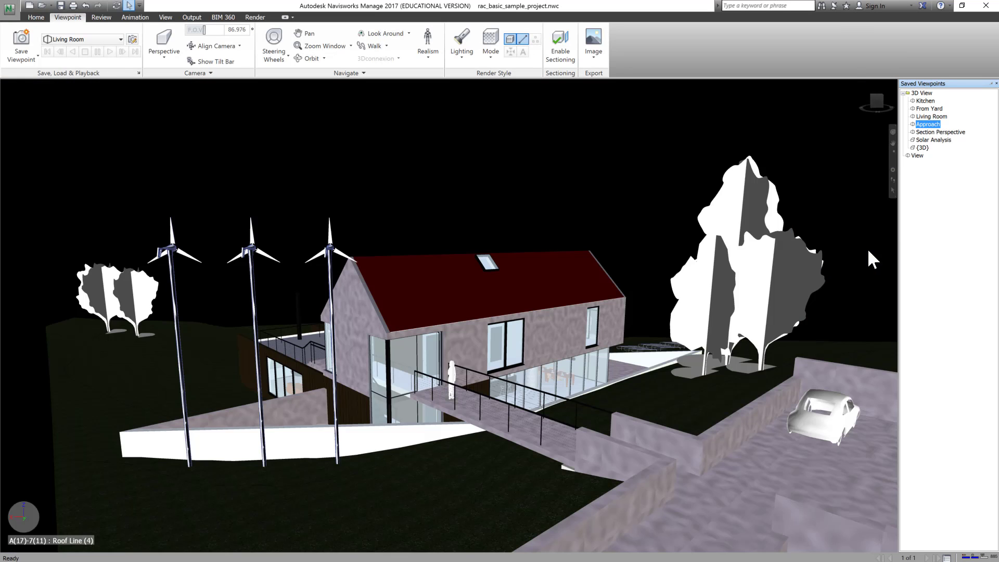
{"action": "left_click", "coordinate": [962, 133]}
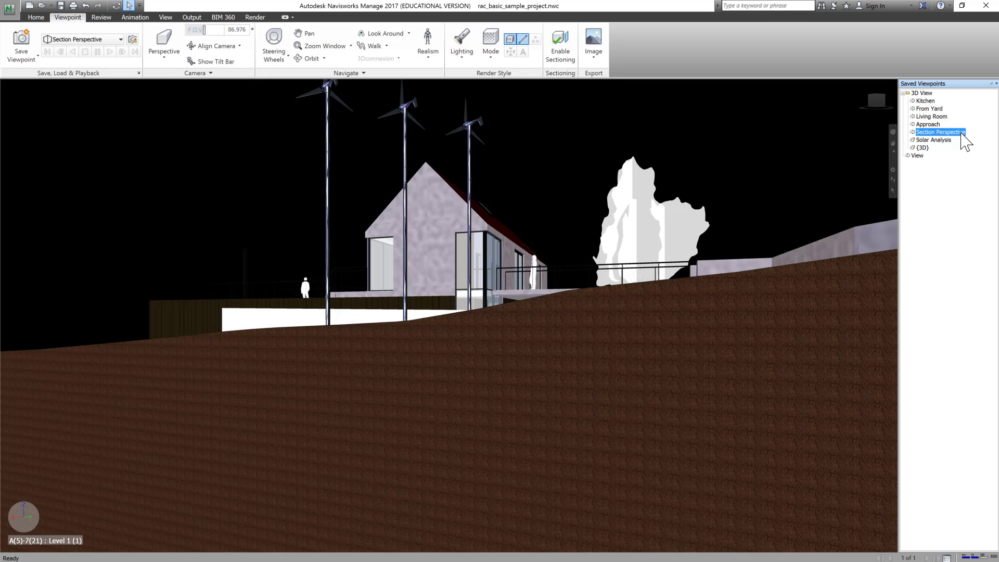
{"action": "left_click", "coordinate": [949, 140]}
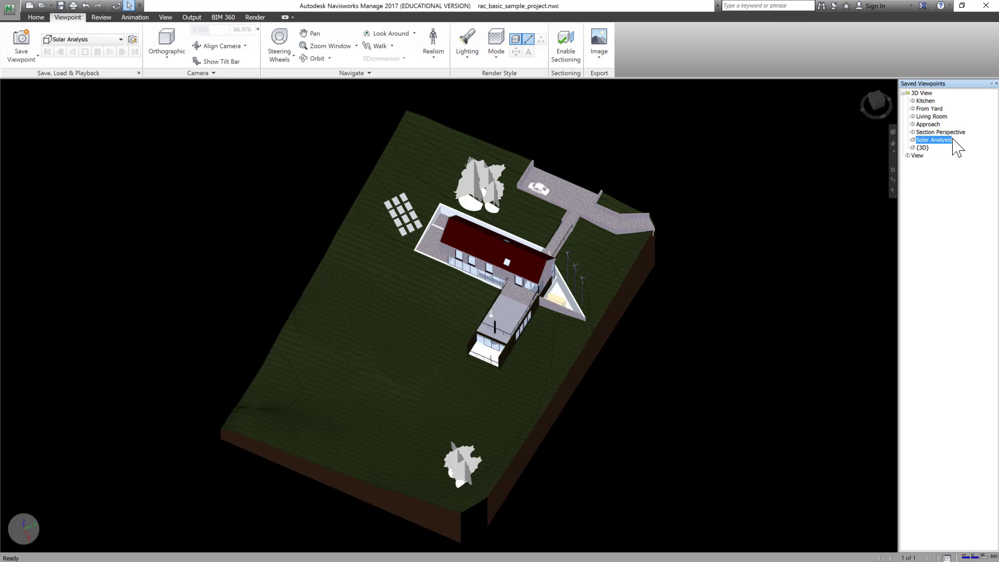
{"action": "key", "text": "Down"}
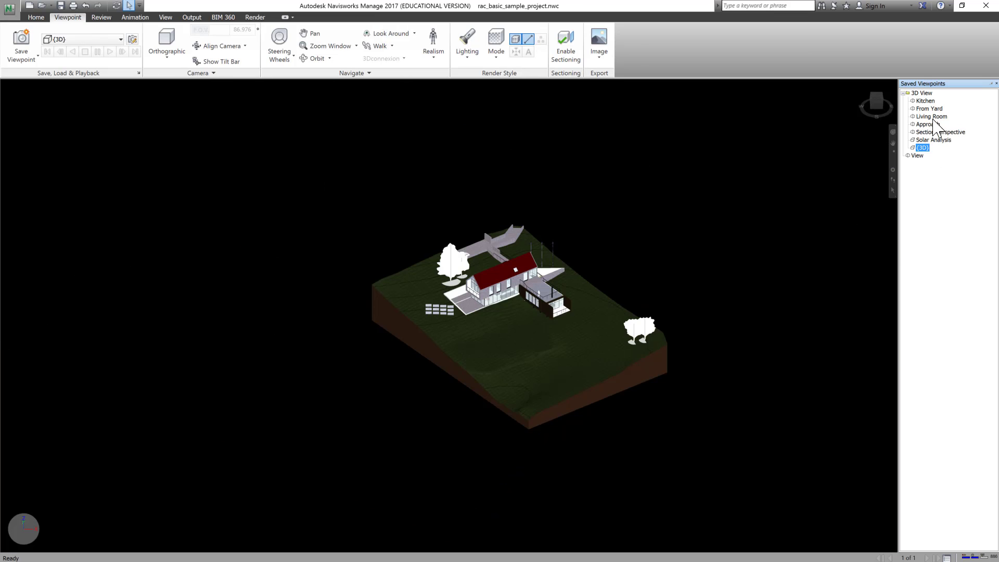
Activate the Kitchen viewpoint and open the custom settings for Ray Trace rendering
{"action": "left_click", "coordinate": [928, 101]}
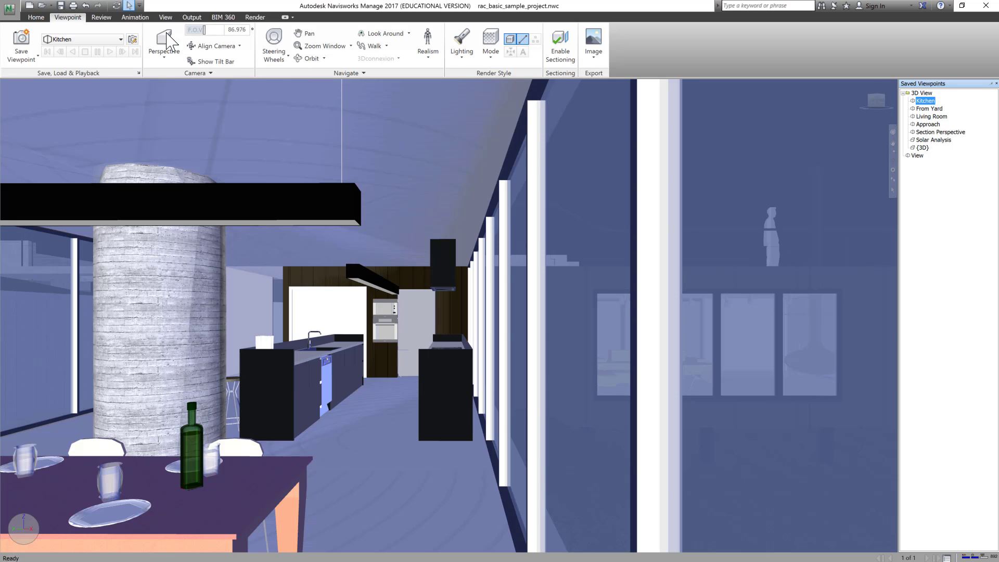
{"action": "left_click", "coordinate": [255, 17]}
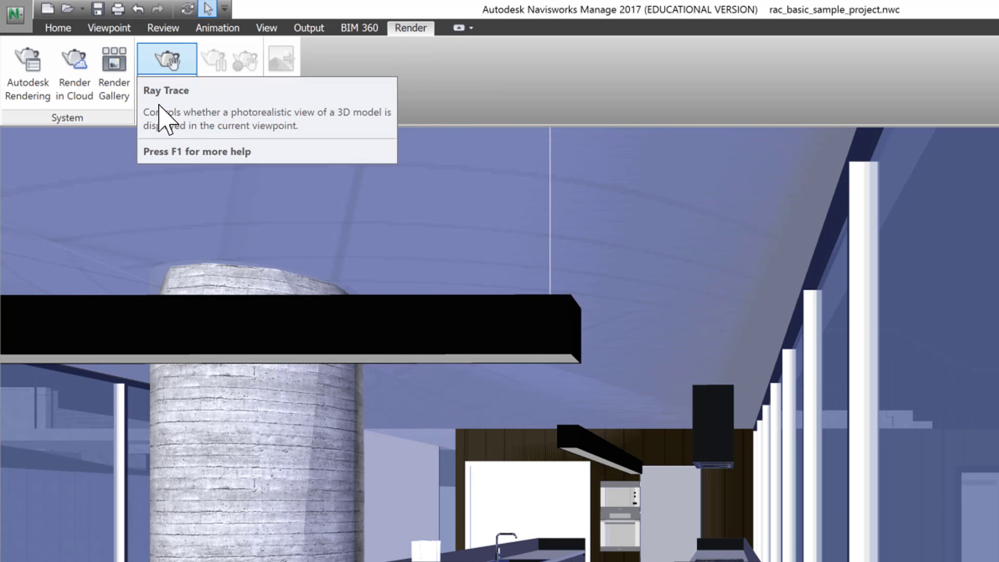
{"action": "left_click", "coordinate": [168, 92]}
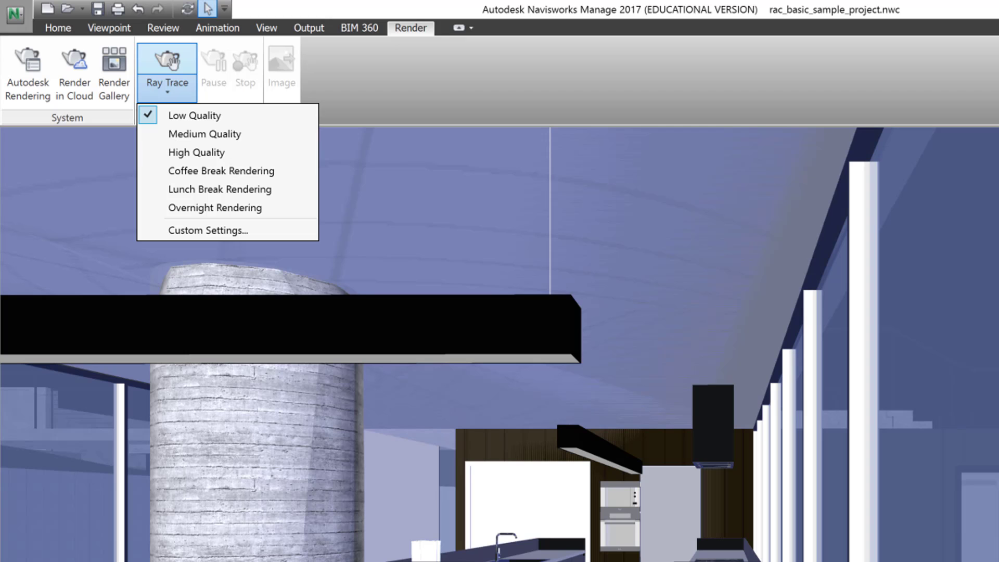
{"action": "left_click", "coordinate": [212, 230]}
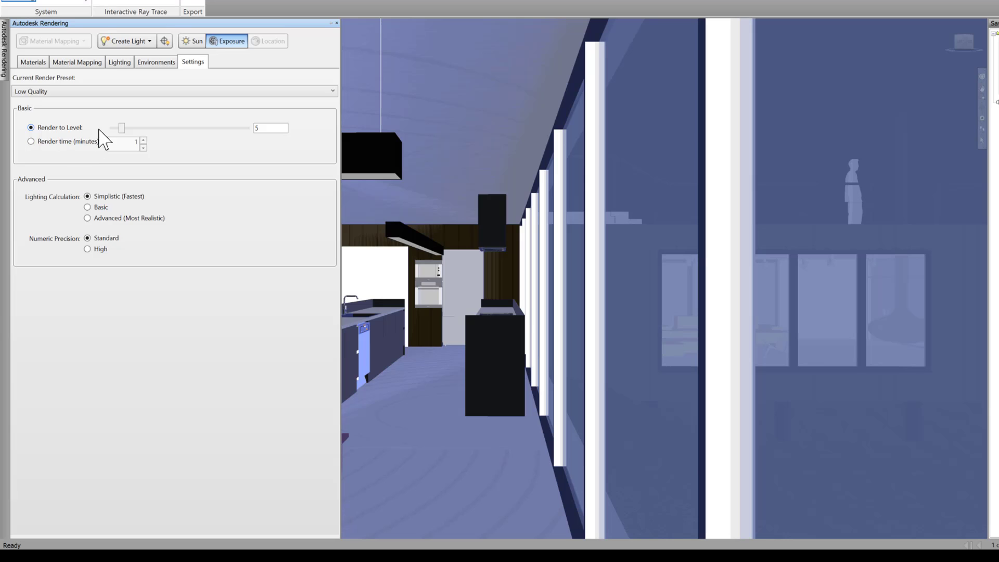
Review the document materials, the material mapping and the list of lights for rendering
{"action": "left_click", "coordinate": [33, 62]}
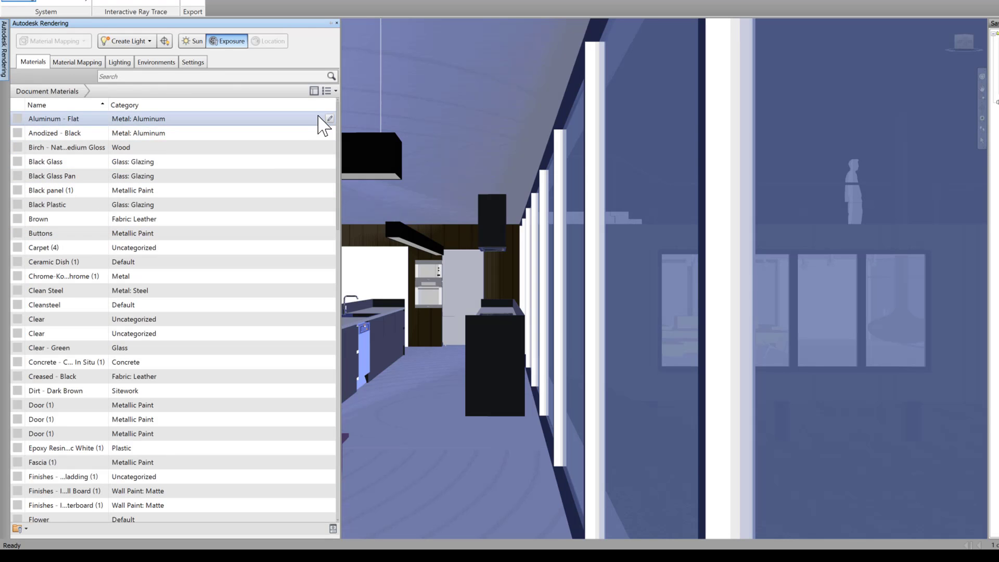
{"action": "left_click", "coordinate": [314, 91]}
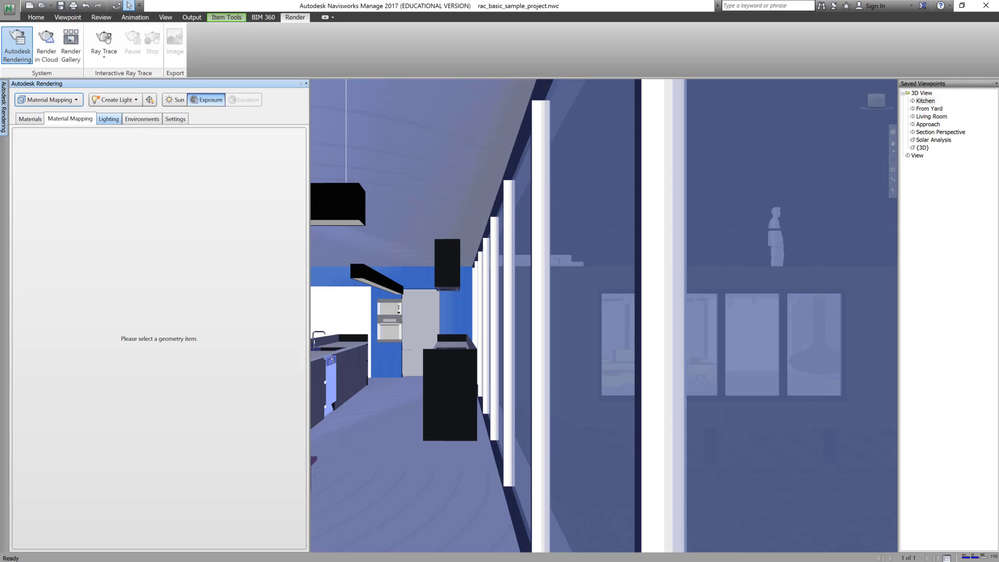
{"action": "left_click", "coordinate": [109, 119]}
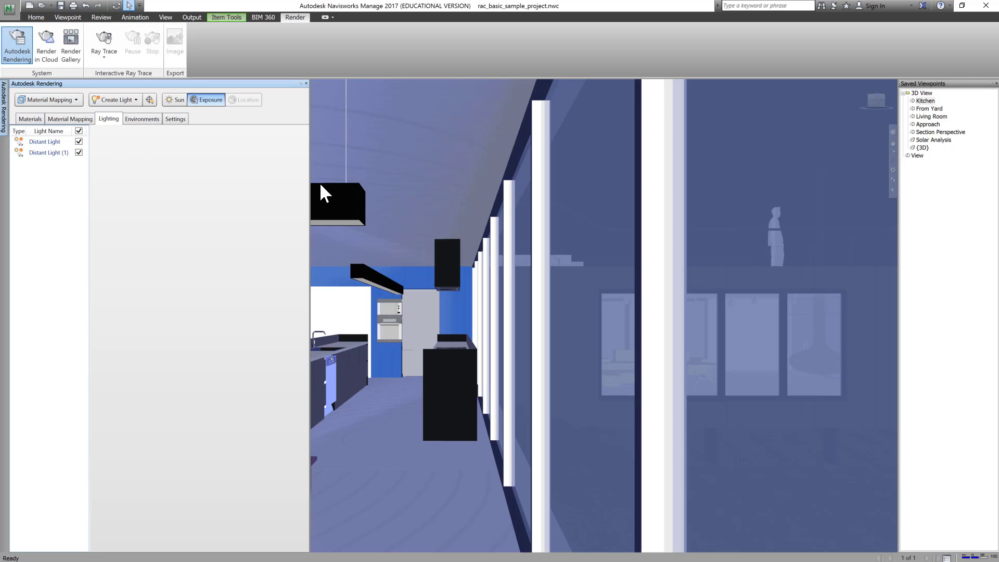
Create a point light in the kitchen, just below the ceiling beside the black range hood
{"action": "left_click", "coordinate": [136, 100]}
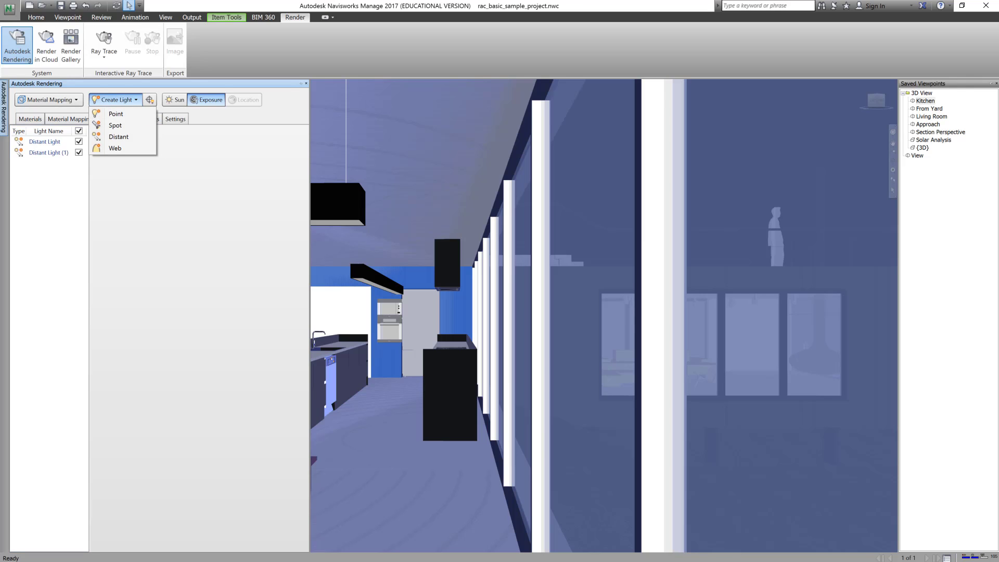
{"action": "left_click", "coordinate": [117, 114]}
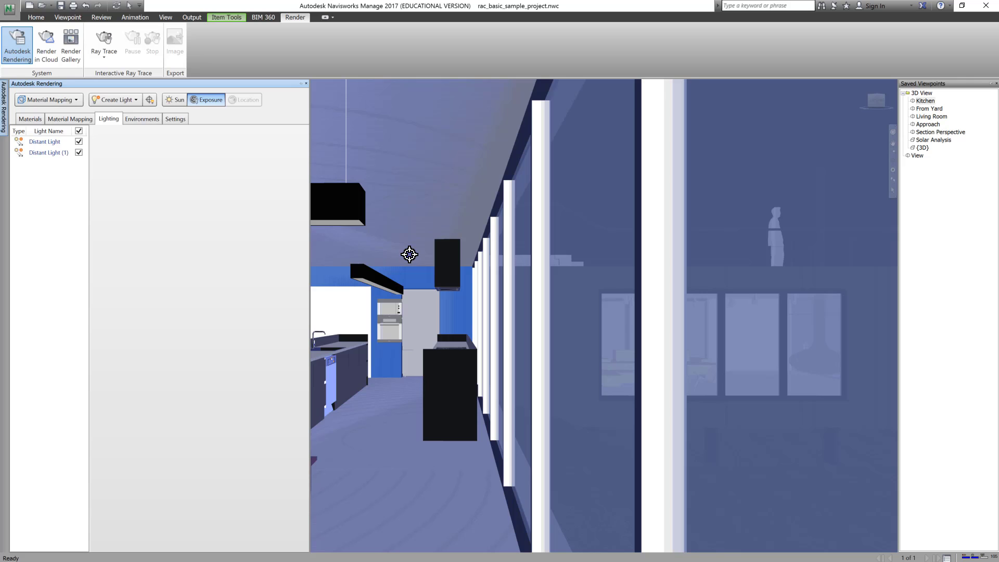
{"action": "left_click", "coordinate": [413, 254]}
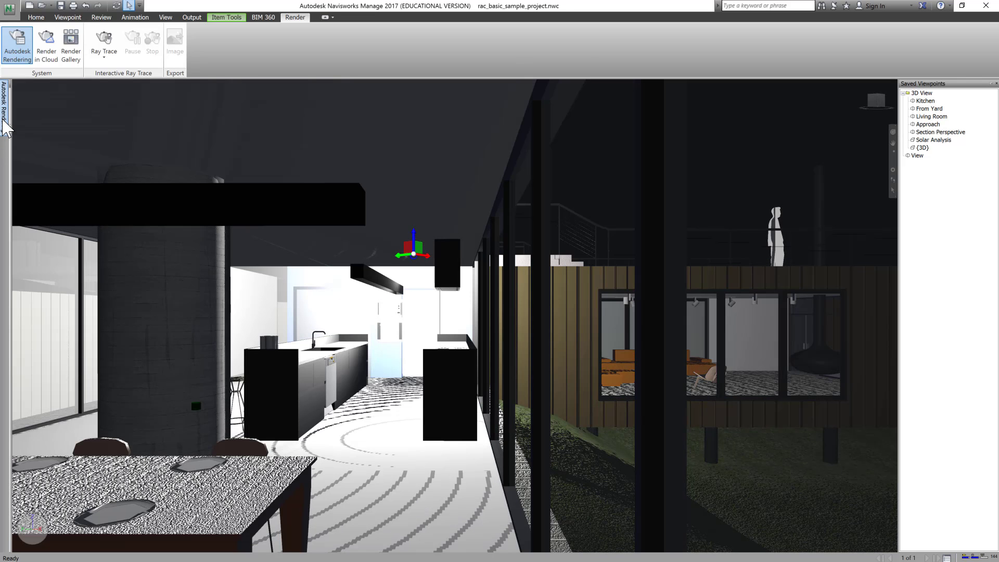
Switch off the light glyphs and create a spot light above the bottle on the dining table, in front of the round column
{"action": "left_click", "coordinate": [3, 123]}
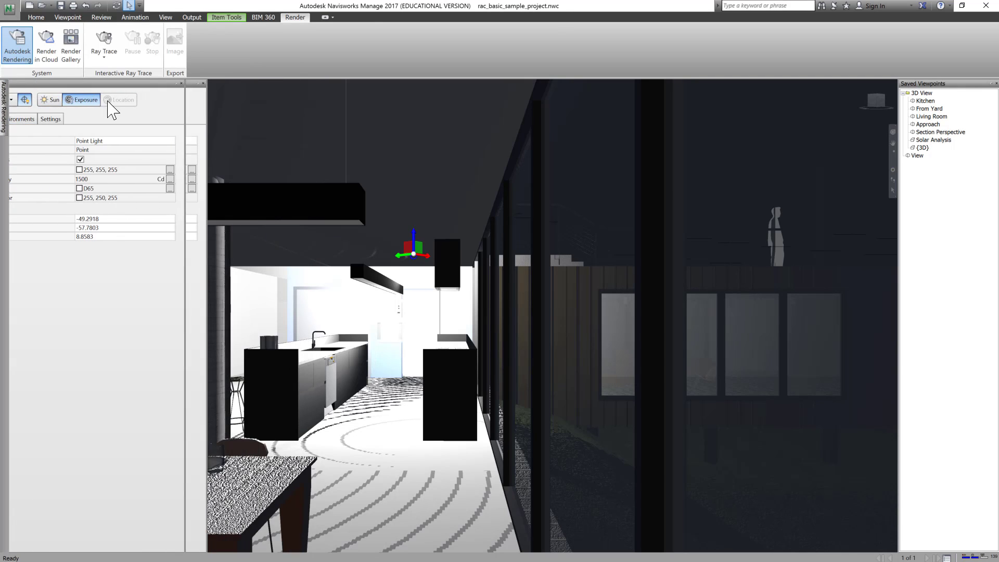
{"action": "left_click", "coordinate": [4, 107]}
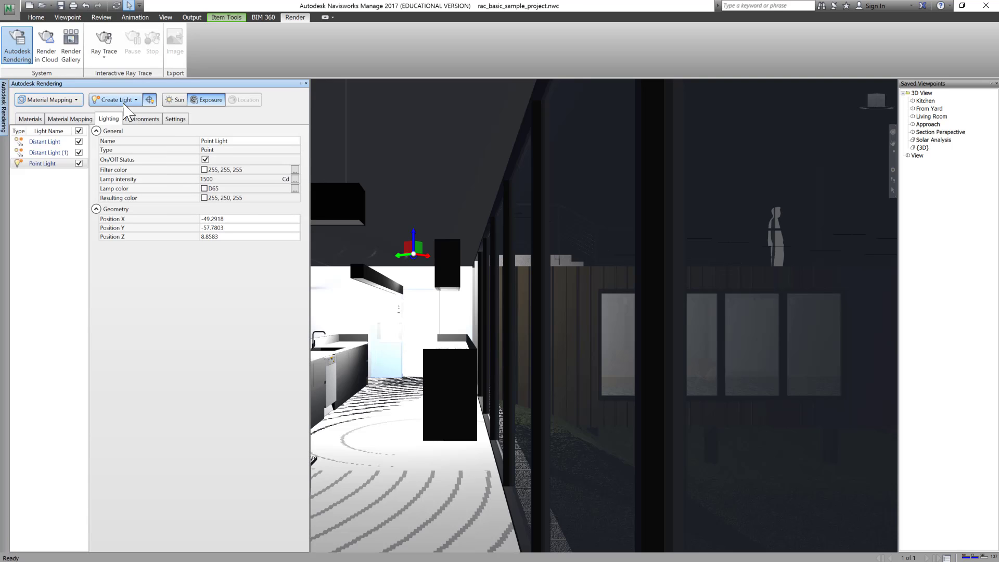
{"action": "left_click", "coordinate": [149, 100]}
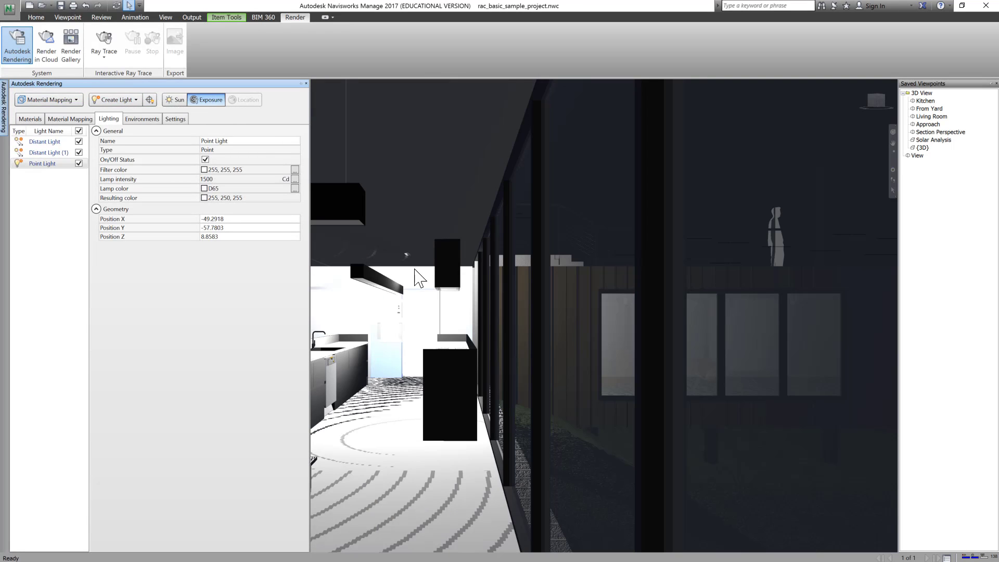
{"action": "left_click", "coordinate": [137, 100]}
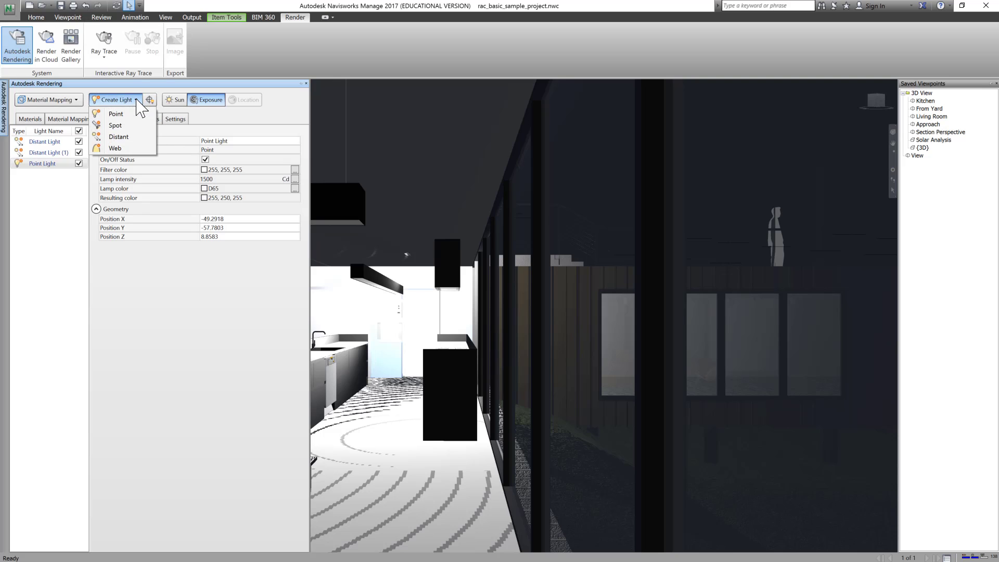
{"action": "left_click", "coordinate": [112, 126]}
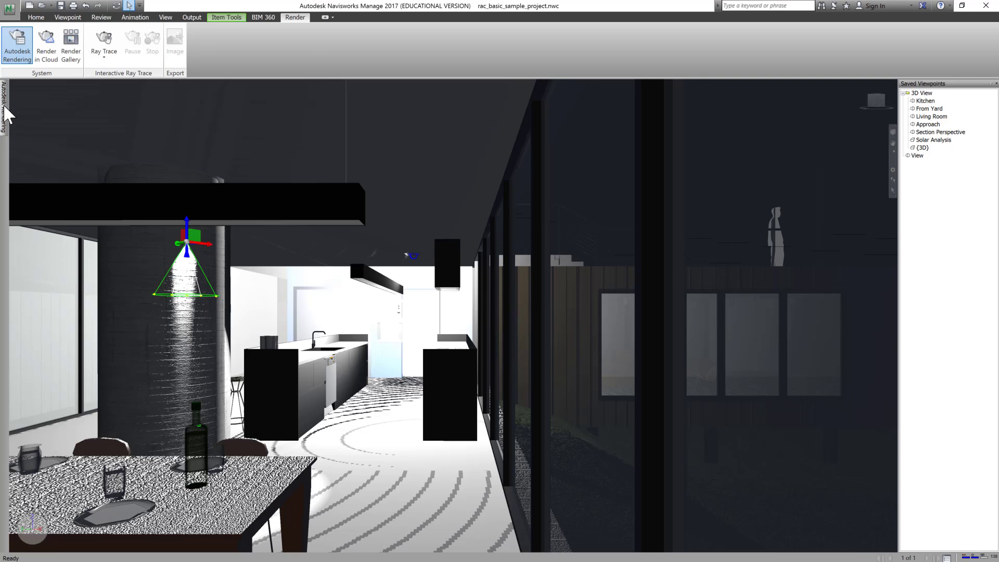
Create a web light on the ceiling between the dining table and the kitchen counters
{"action": "mouse_move", "coordinate": [5, 111]}
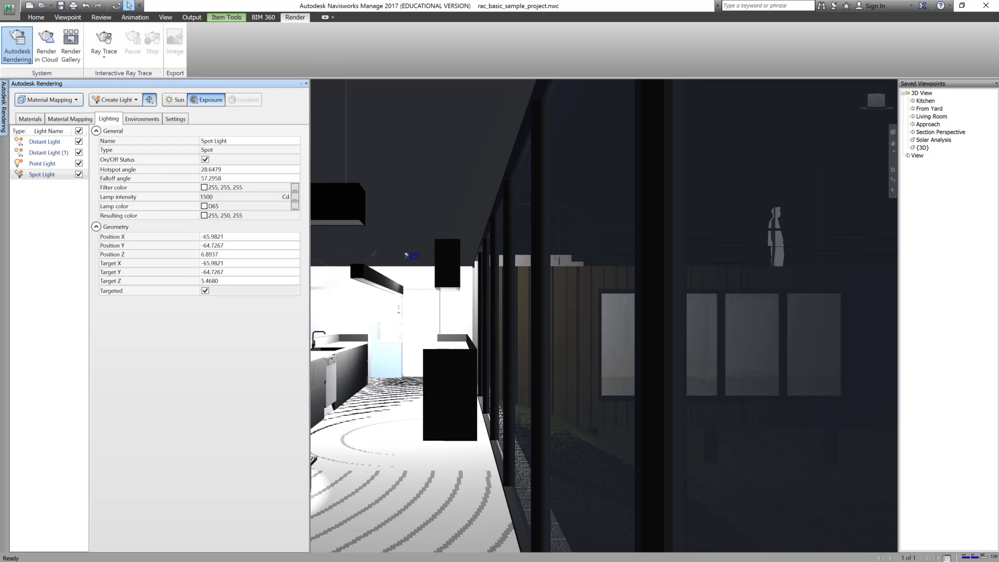
{"action": "left_click", "coordinate": [136, 100]}
{"action": "left_click", "coordinate": [116, 149]}
{"action": "left_click", "coordinate": [437, 140]}
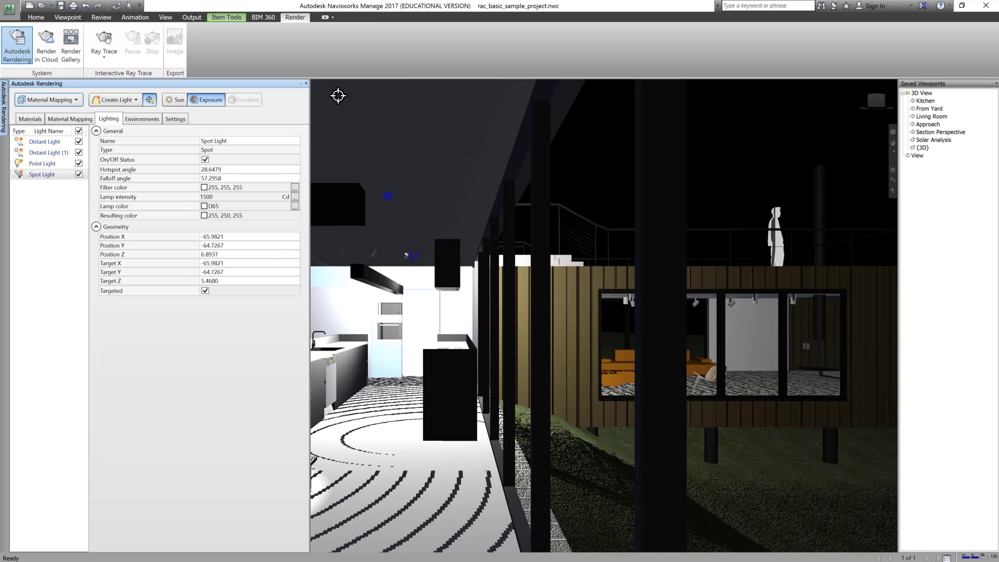
{"action": "left_click", "coordinate": [300, 84]}
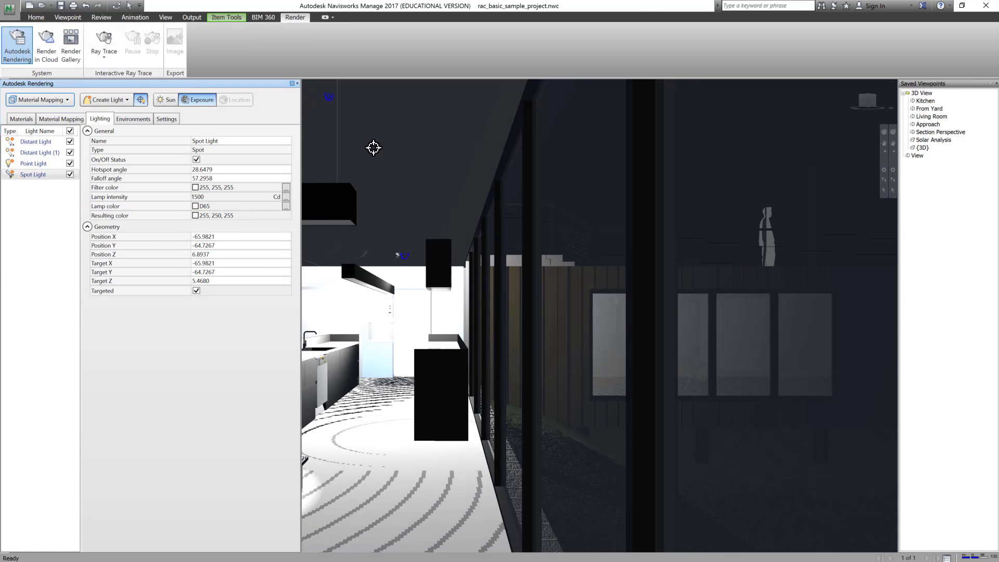
{"action": "left_click", "coordinate": [292, 85]}
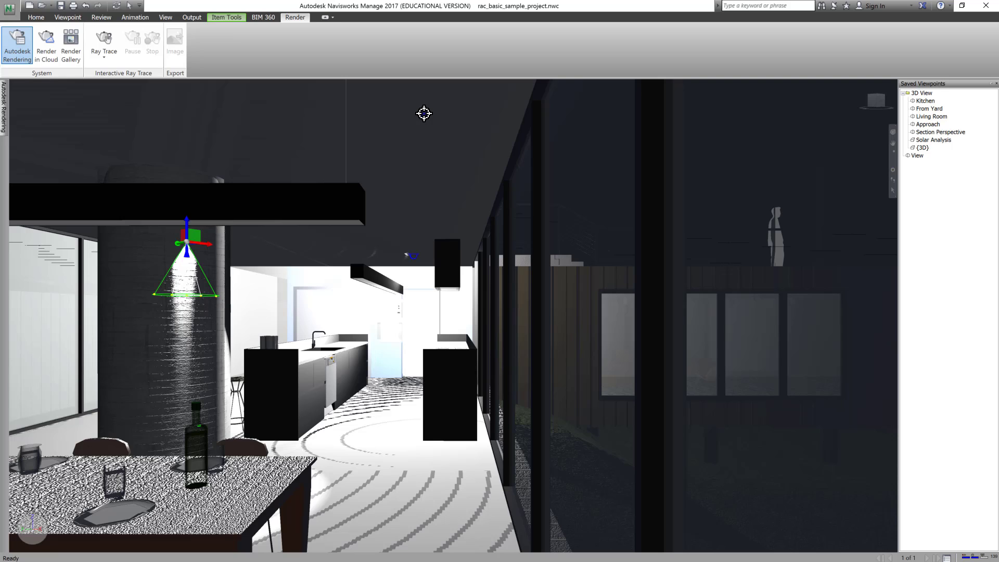
{"action": "left_click", "coordinate": [424, 115]}
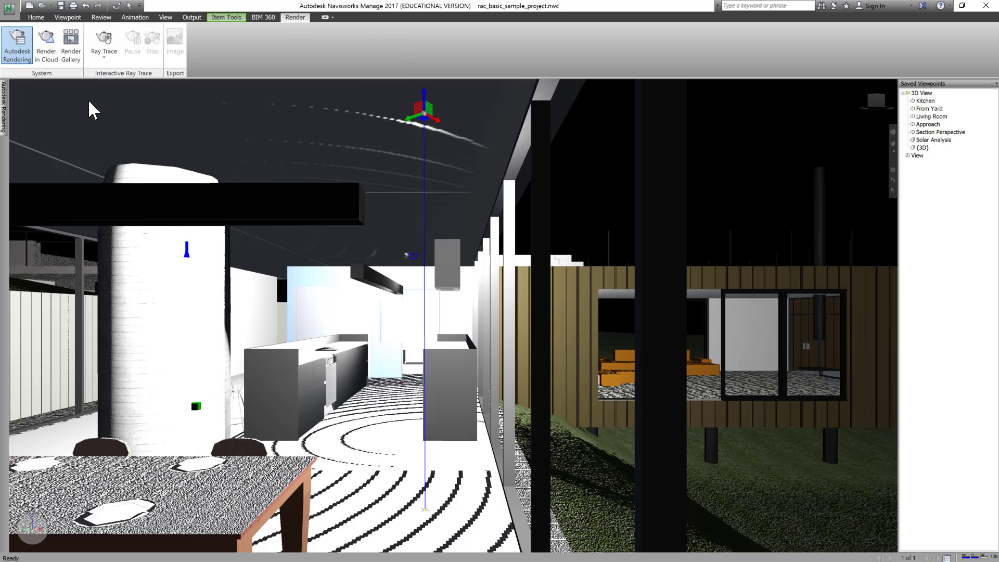
Review the available light types and the properties of Distant Light and Distant Light (1)
{"action": "mouse_move", "coordinate": [4, 111]}
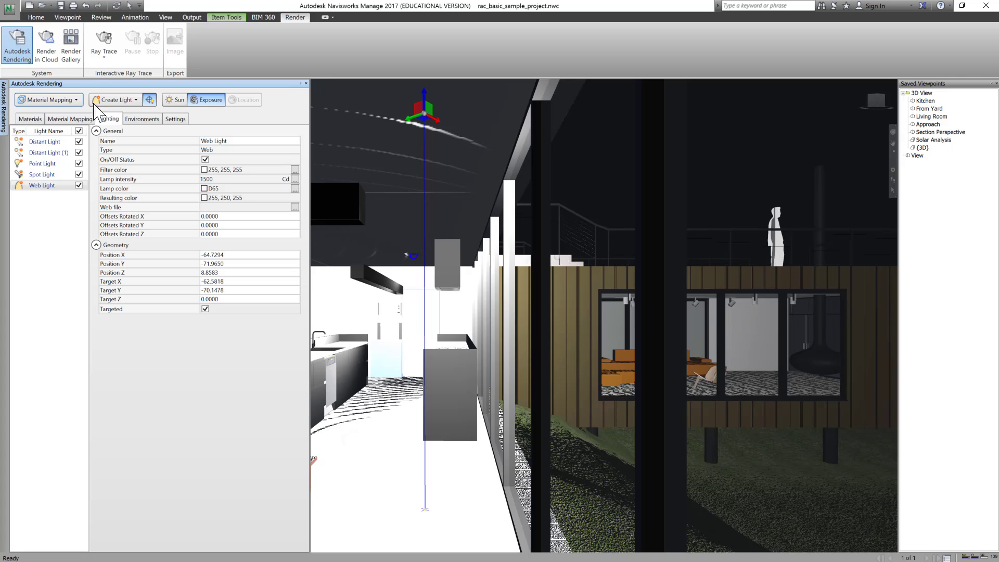
{"action": "left_click", "coordinate": [135, 100]}
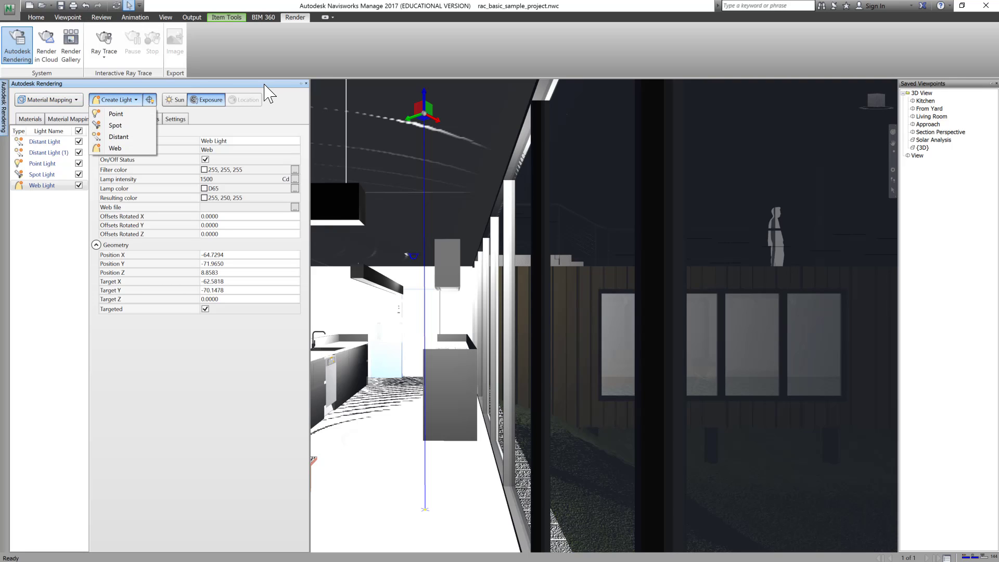
{"action": "left_click", "coordinate": [223, 82]}
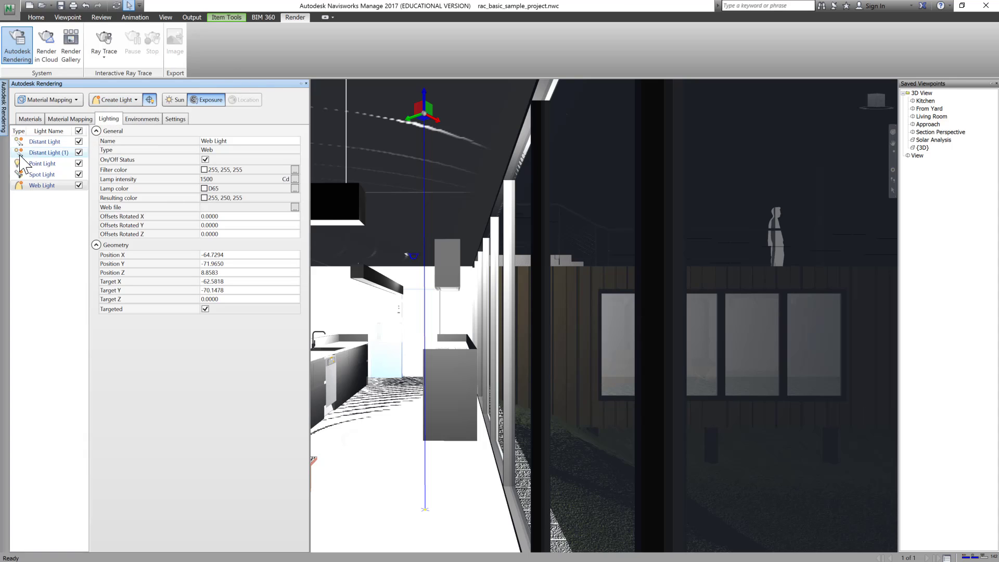
{"action": "left_click", "coordinate": [45, 142]}
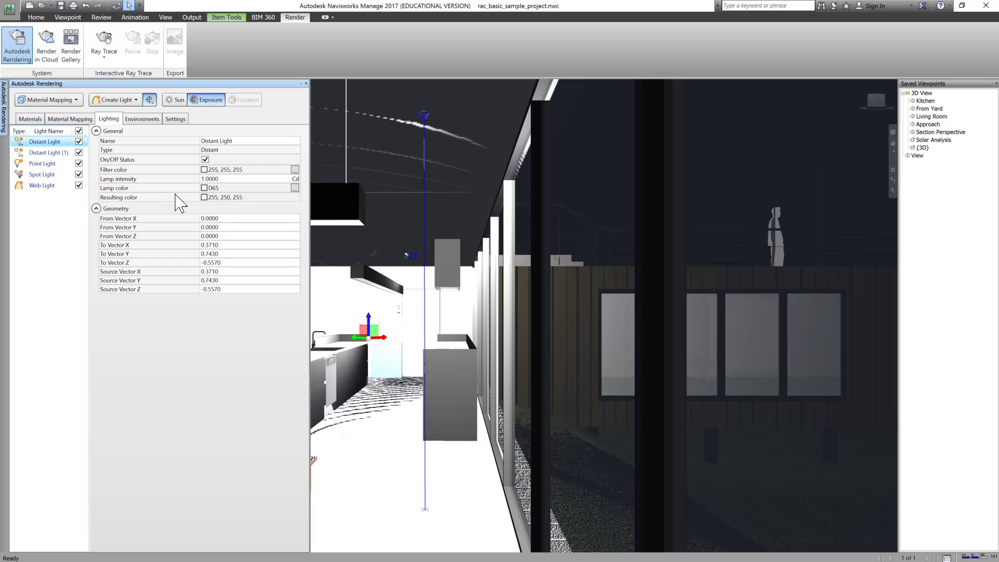
{"action": "left_click", "coordinate": [44, 153]}
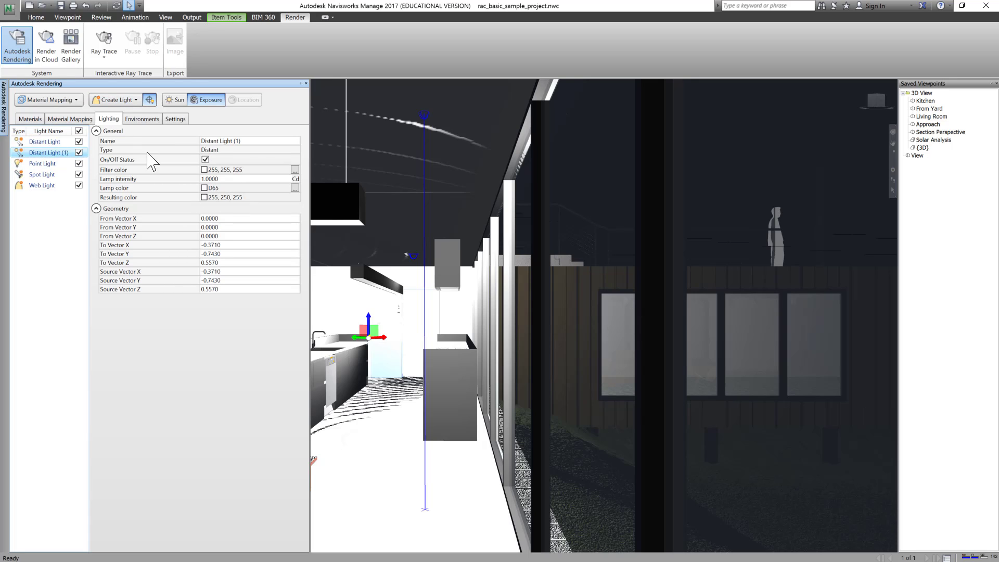
Turn on the sun in the environment settings and view its geographic location settings without changing them
{"action": "left_click", "coordinate": [149, 119]}
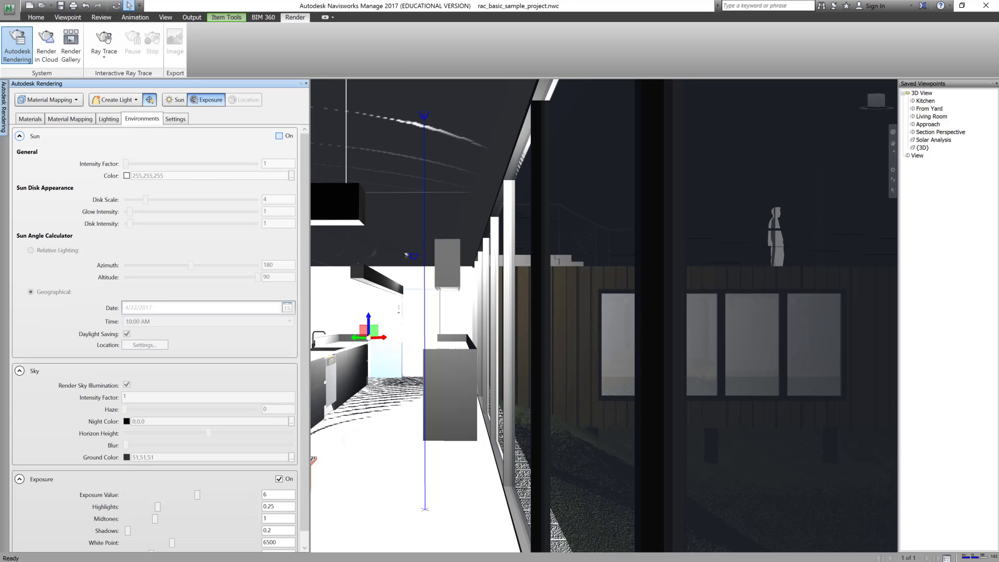
{"action": "left_click", "coordinate": [279, 136]}
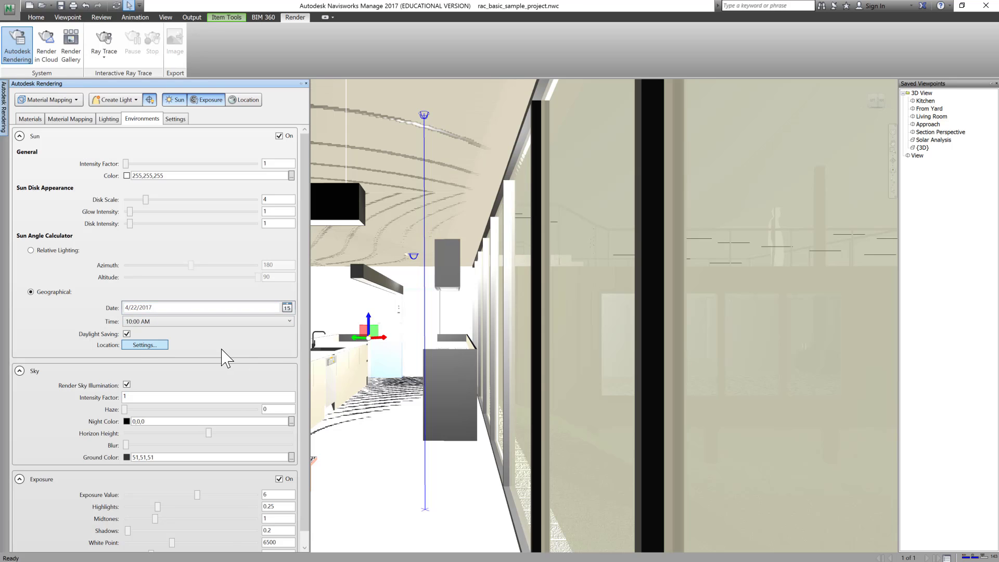
{"action": "left_click", "coordinate": [141, 345]}
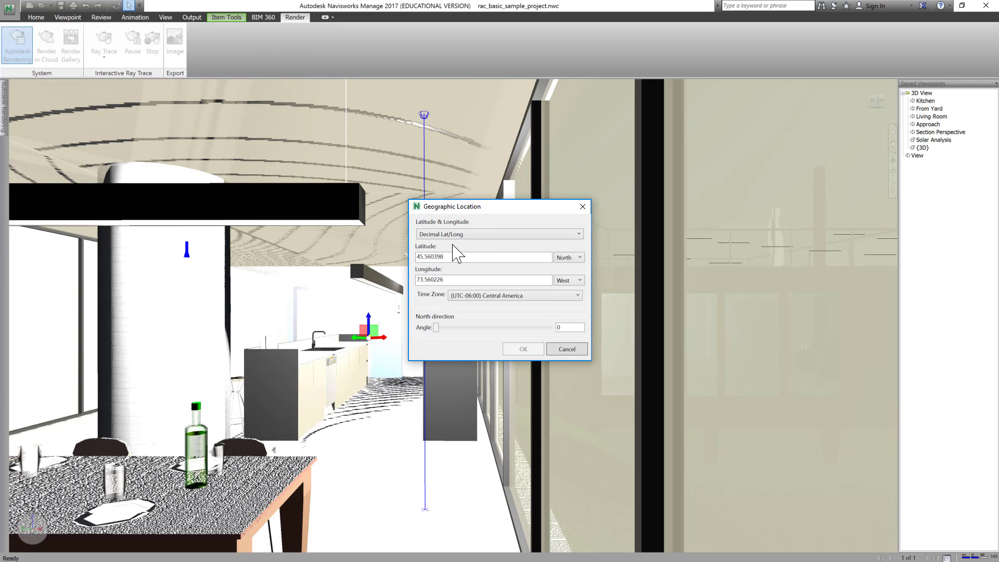
{"action": "left_click", "coordinate": [485, 239]}
{"action": "left_click", "coordinate": [502, 219]}
{"action": "left_click", "coordinate": [583, 209]}
{"action": "mouse_move", "coordinate": [4, 117]}
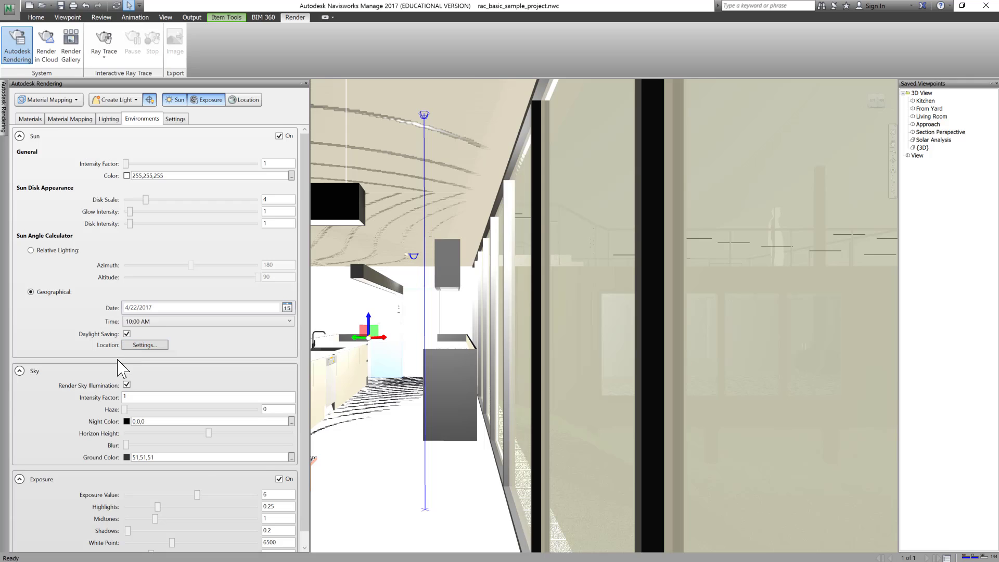
Review the sky and exposure settings, and the render level, lighting calculation and precision options of the current render preset
{"action": "scroll", "coordinate": [117, 364], "scroll_direction": "down", "scroll_amount": 1}
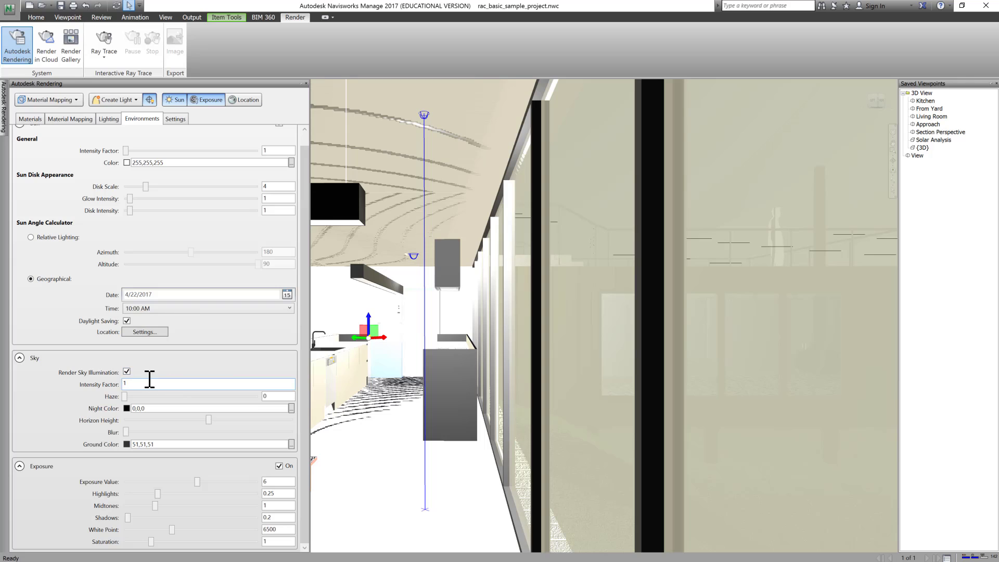
{"action": "left_click", "coordinate": [126, 372]}
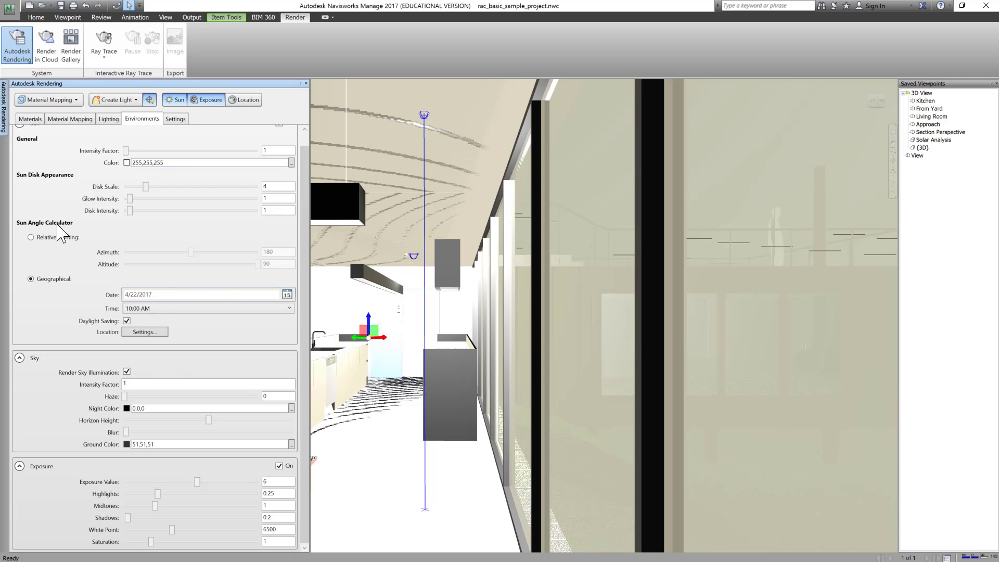
{"action": "scroll", "coordinate": [160, 292], "scroll_direction": "up", "scroll_amount": 1}
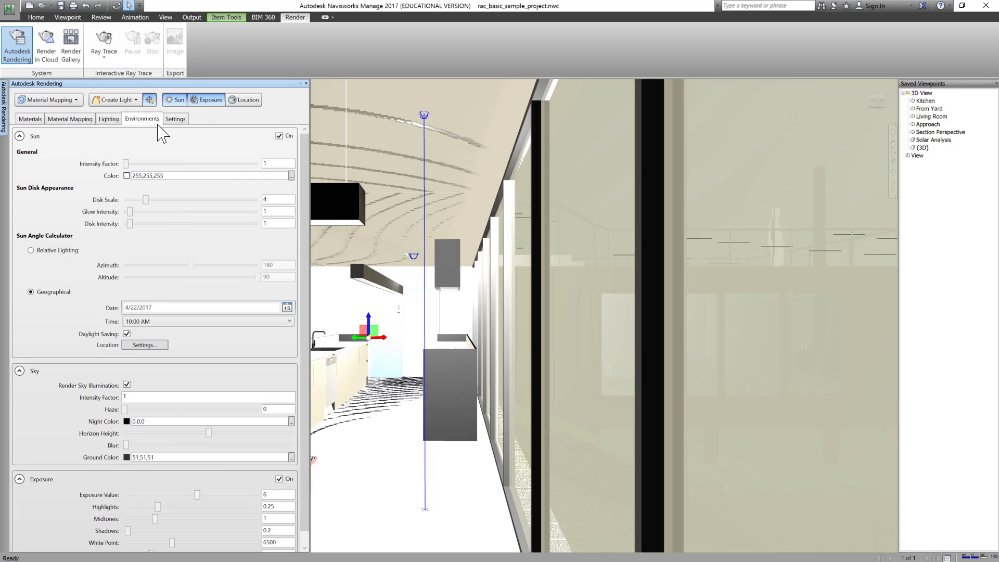
{"action": "left_click", "coordinate": [175, 119]}
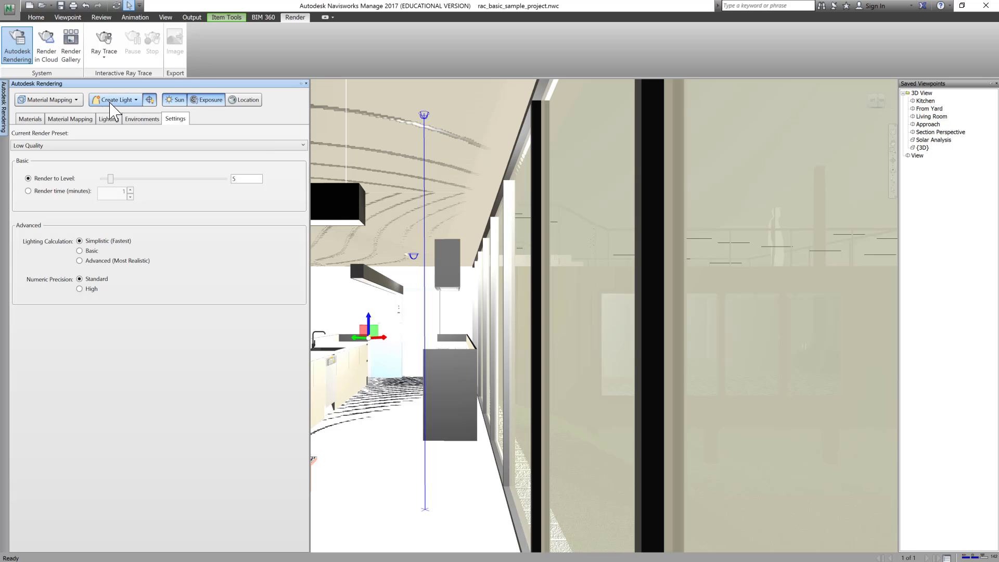
{"action": "left_click", "coordinate": [300, 83]}
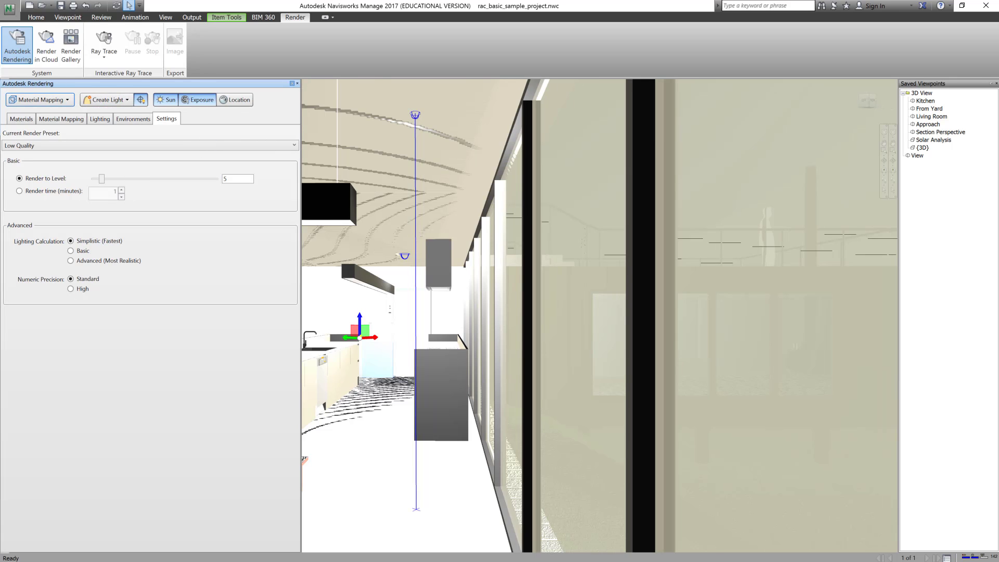
{"action": "left_click", "coordinate": [291, 83]}
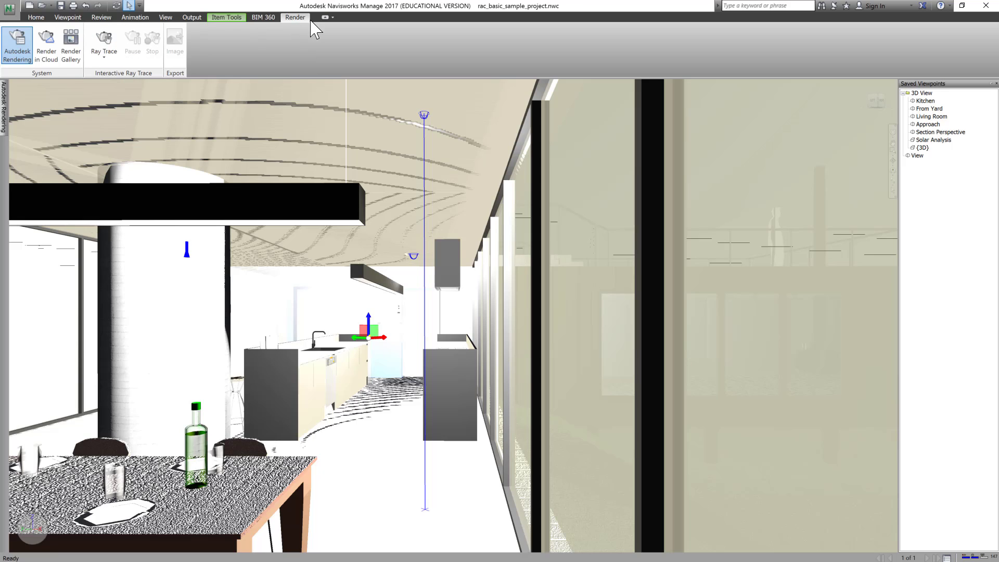
Start Render in Cloud to view its sign-in window, and close it without signing in
{"action": "left_click", "coordinate": [20, 52]}
{"action": "left_click", "coordinate": [46, 47]}
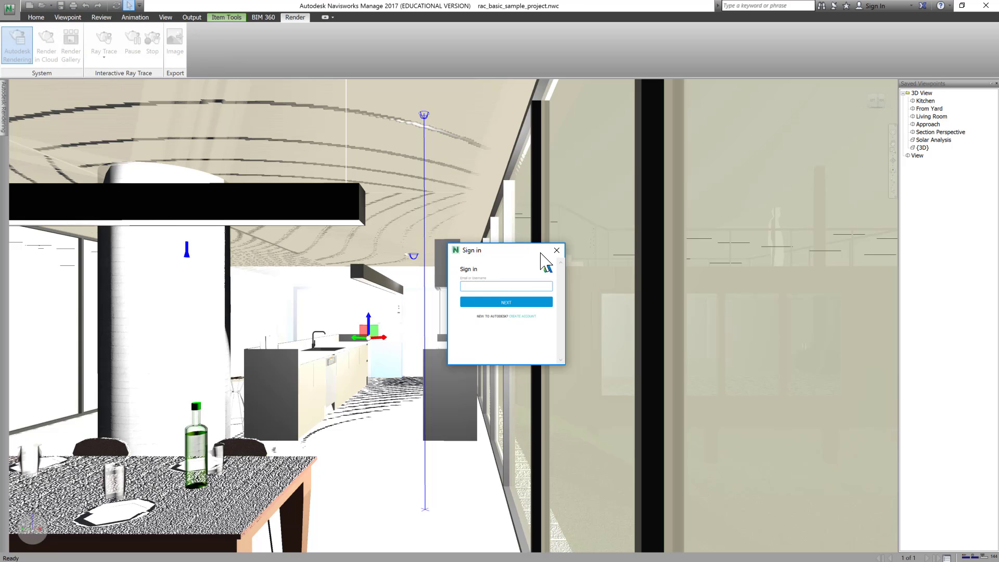
{"action": "left_click_drag", "start_coordinate": [511, 252], "coordinate": [330, 161]}
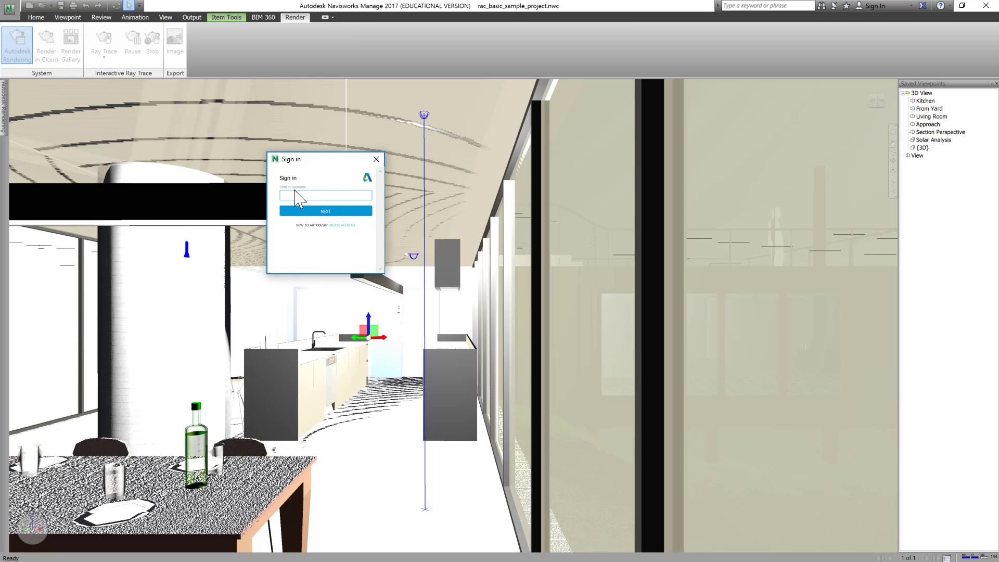
{"action": "left_click", "coordinate": [376, 159]}
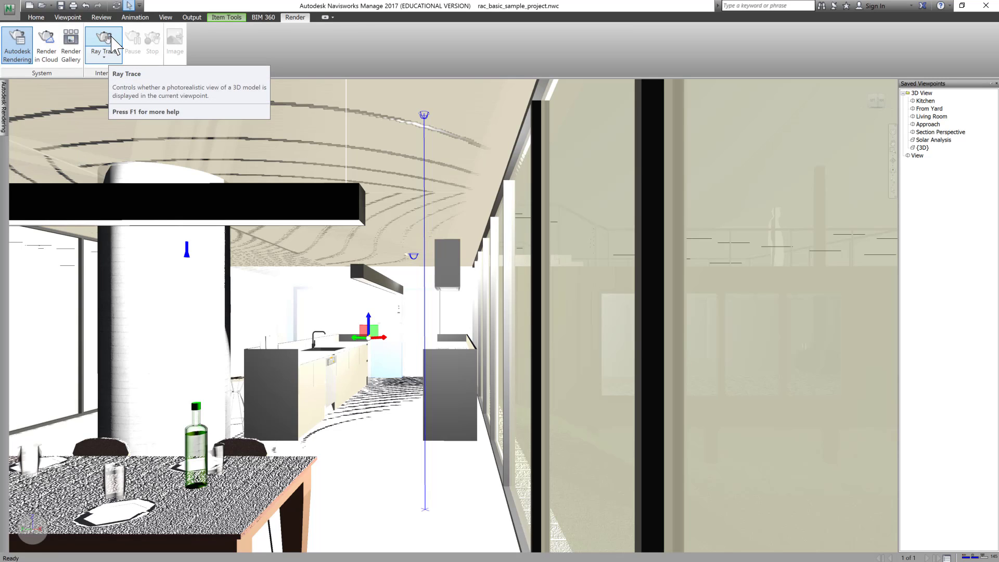
Examine the Ray Trace quality presets from Low Quality to Overnight Rendering, keeping Low Quality selected
{"action": "left_click", "coordinate": [104, 55]}
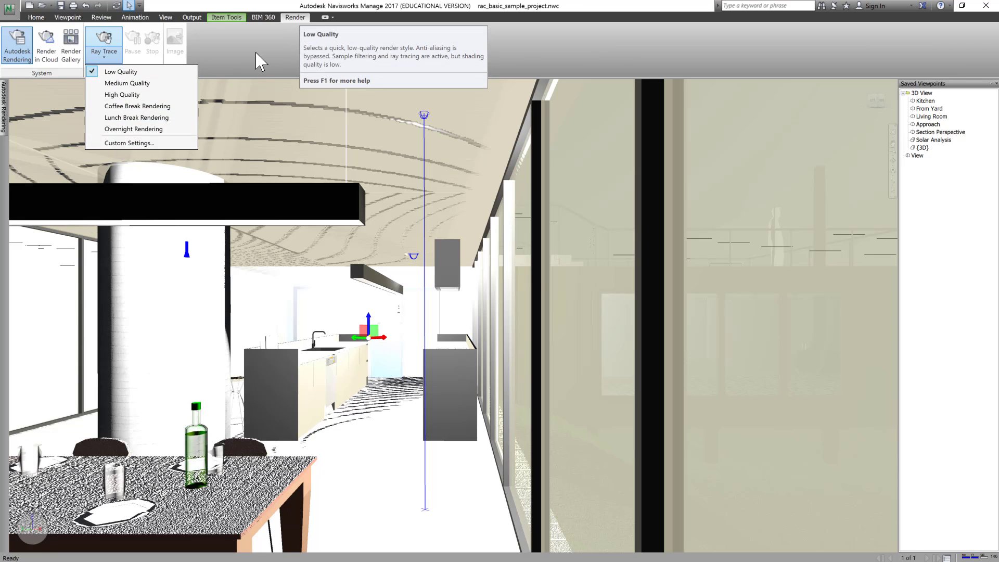
{"action": "left_click", "coordinate": [230, 61]}
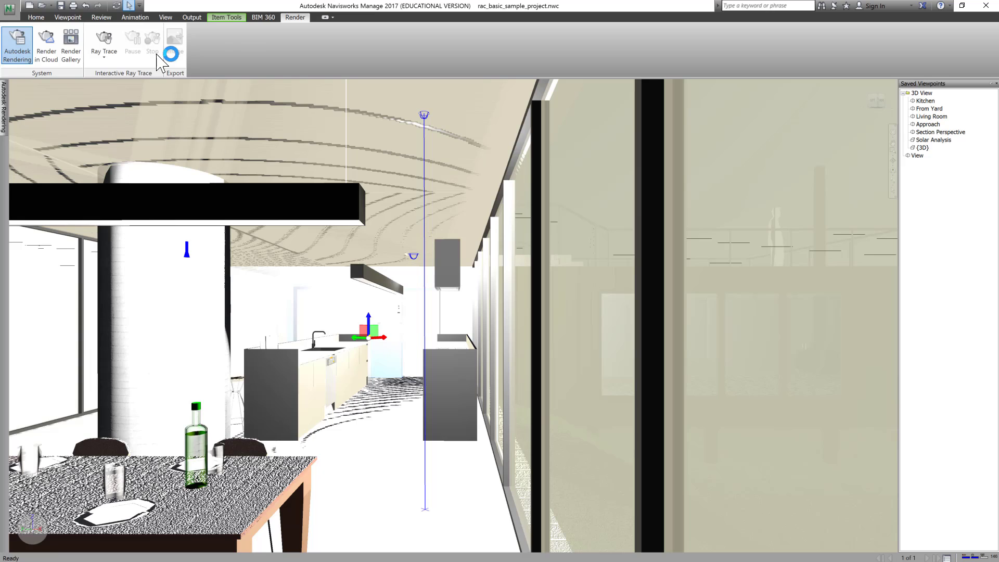
{"action": "left_click", "coordinate": [104, 54]}
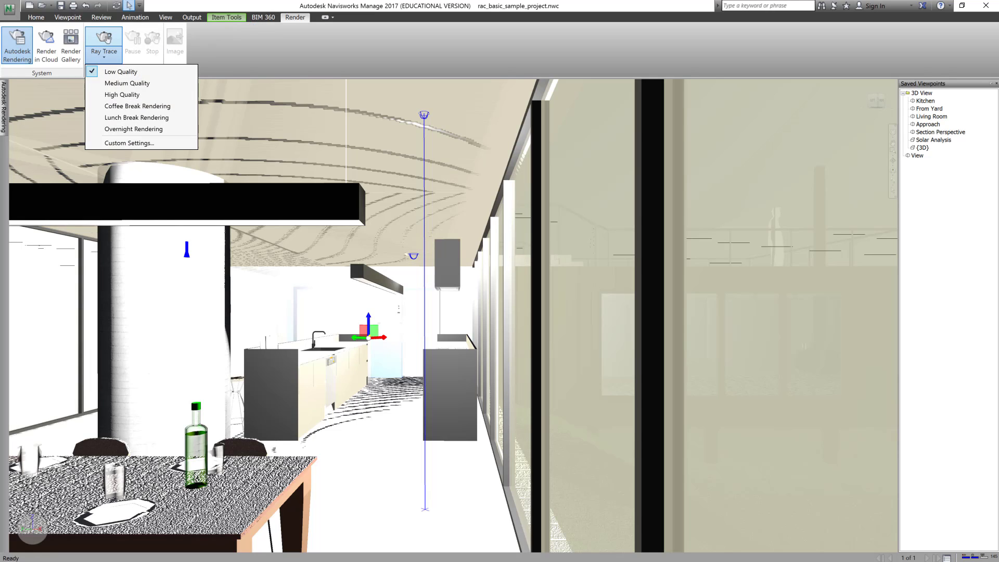
{"action": "left_click", "coordinate": [331, 310]}
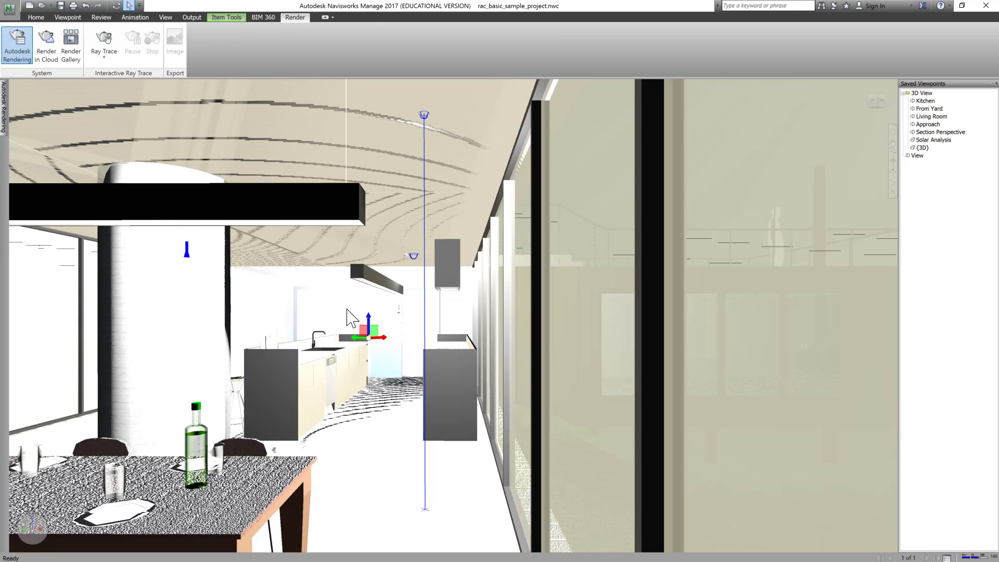
Turn off the sun in the environment settings and start the interactive Ray Trace of the kitchen view
{"action": "left_click", "coordinate": [4, 107]}
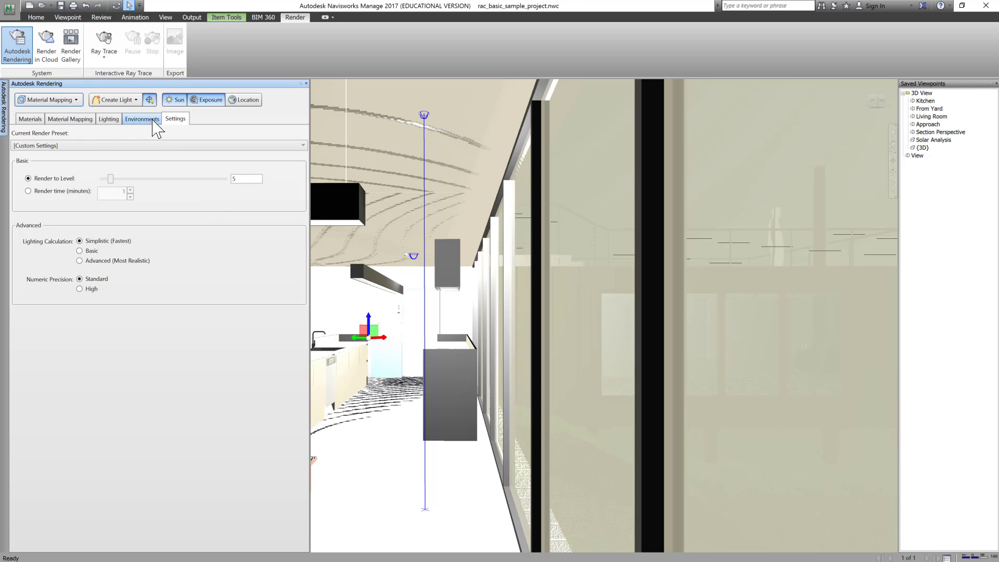
{"action": "left_click", "coordinate": [132, 119]}
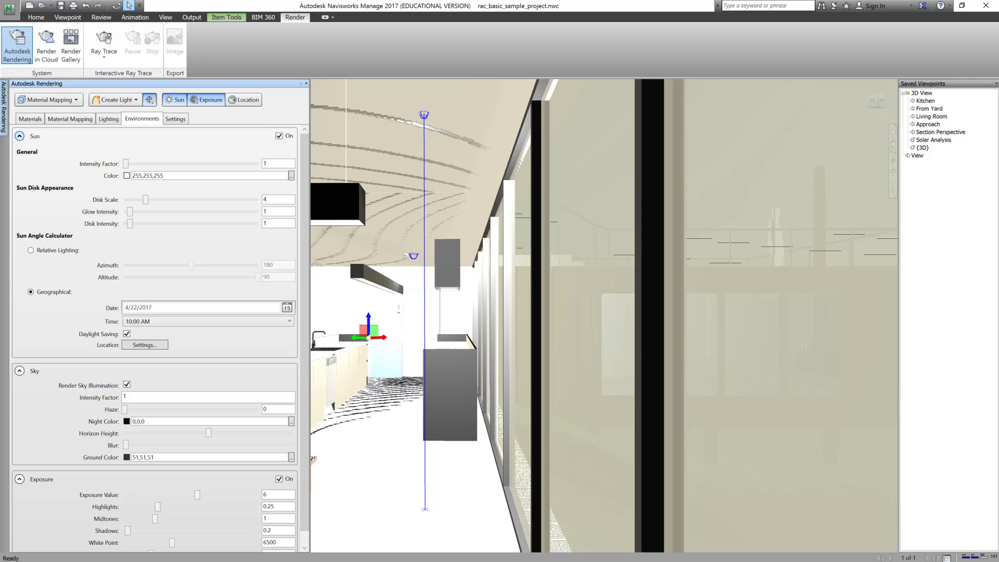
{"action": "left_click", "coordinate": [19, 136]}
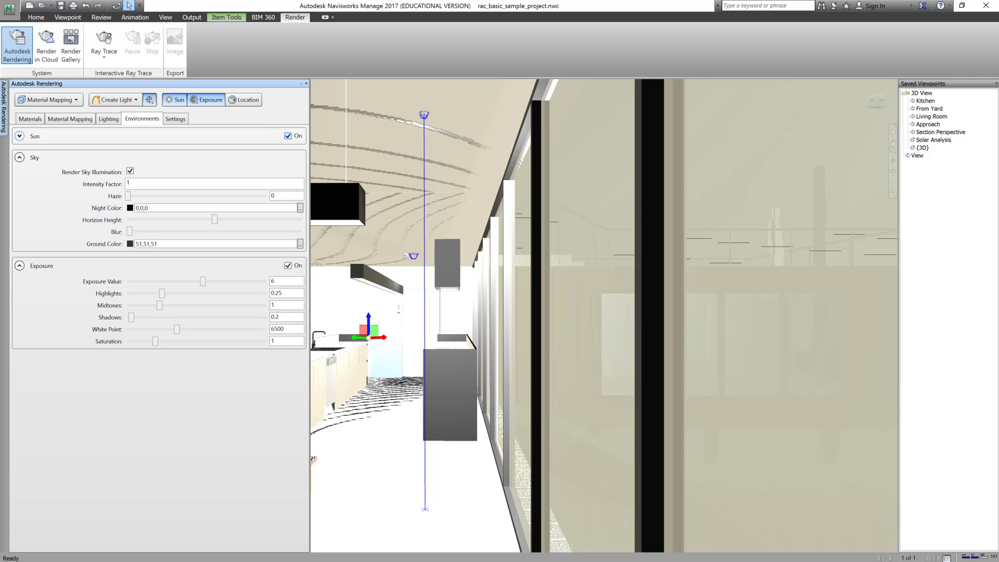
{"action": "left_click", "coordinate": [288, 135]}
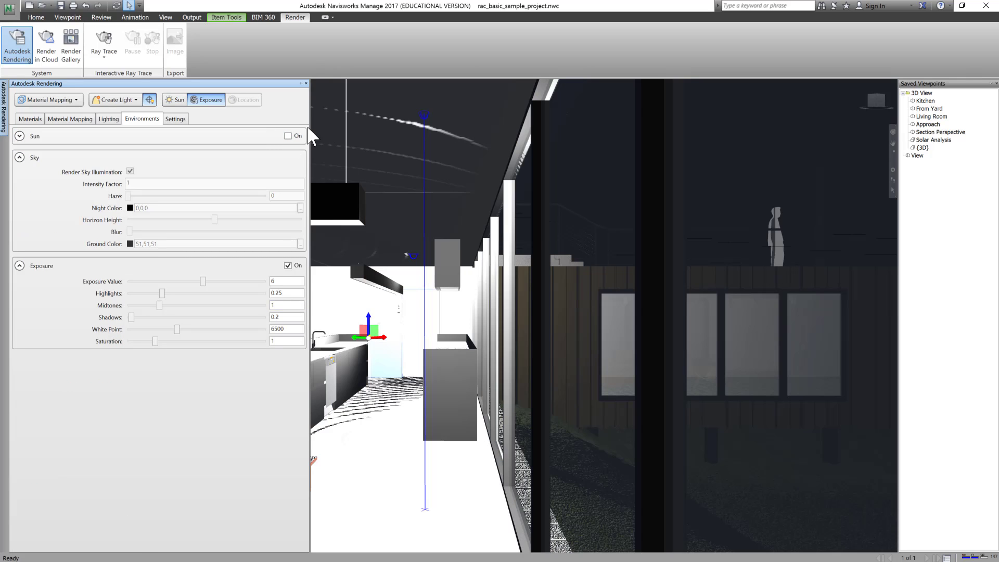
{"action": "left_click", "coordinate": [301, 83]}
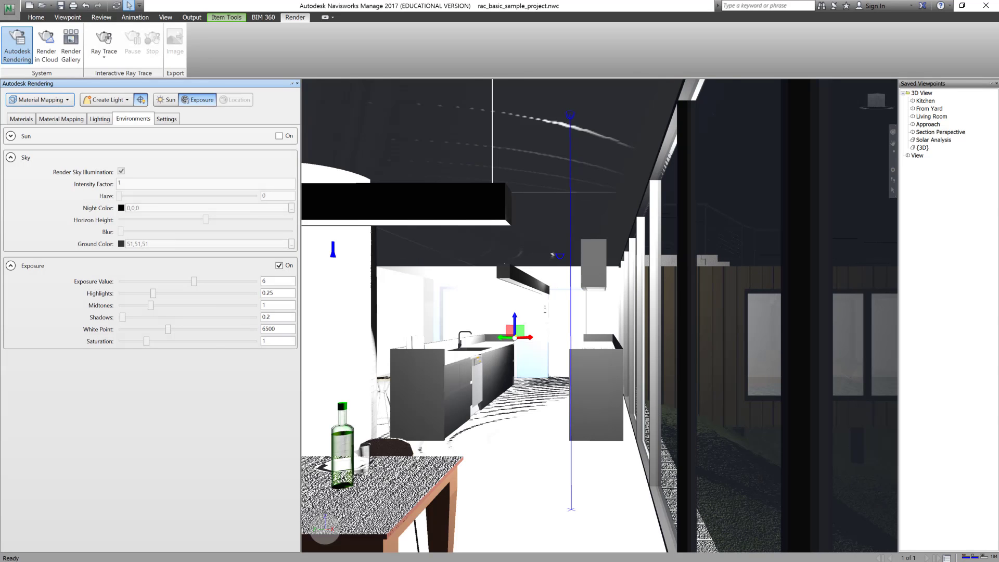
{"action": "left_click", "coordinate": [296, 83]}
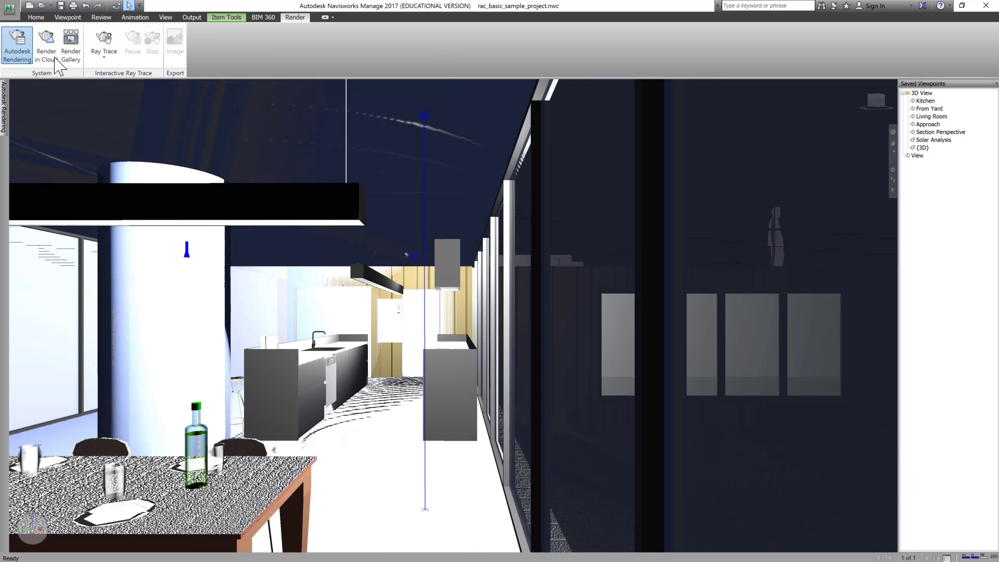
{"action": "left_click", "coordinate": [103, 37]}
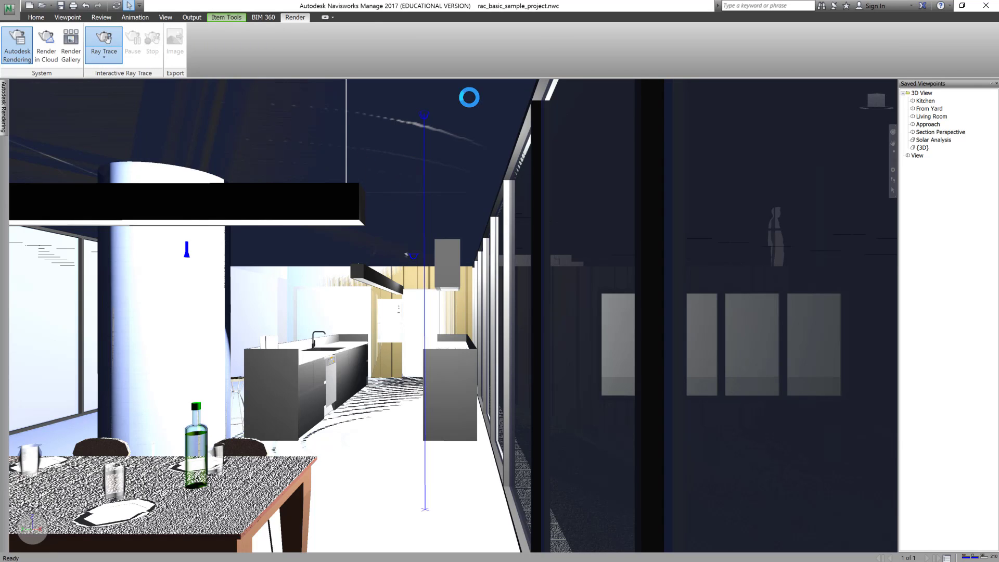